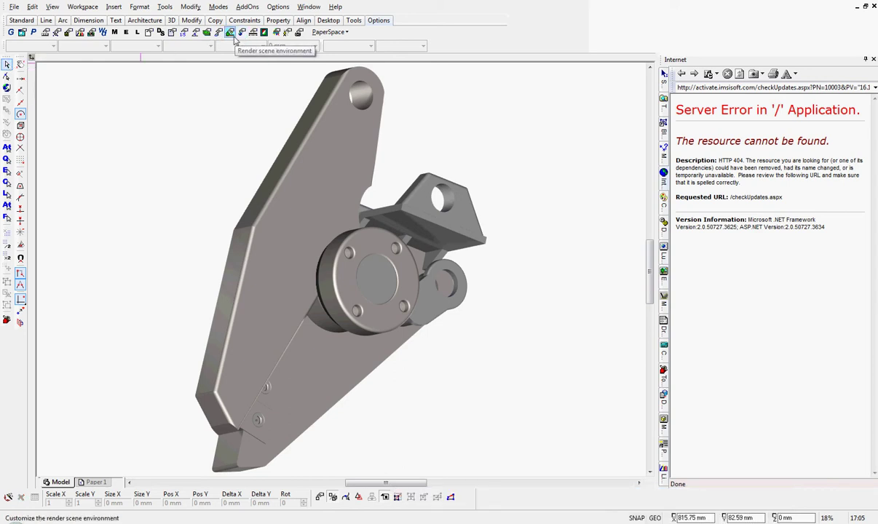
Set the render scene background environment to Graduated
left_click(231, 33)
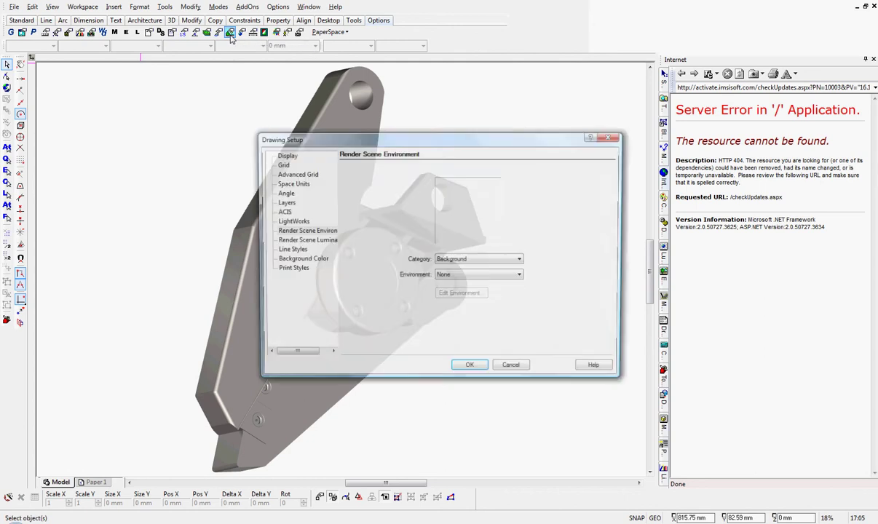
left_click(523, 277)
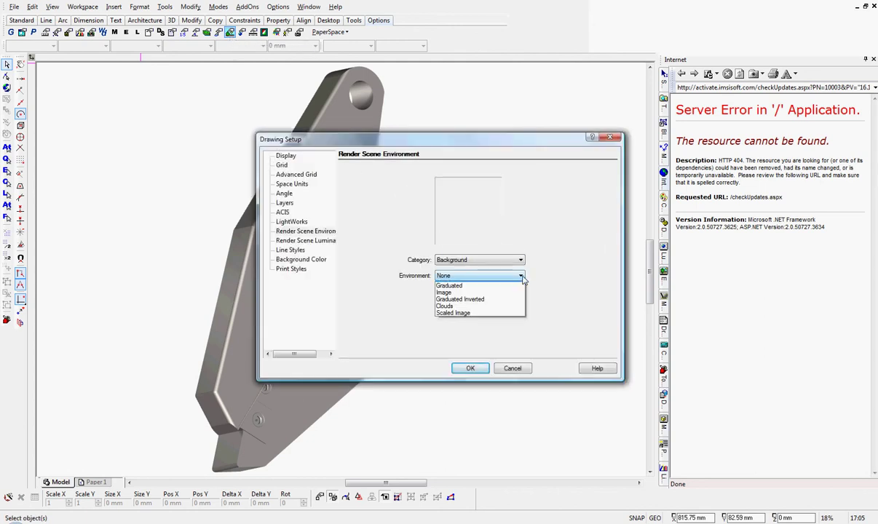
left_click(455, 292)
left_click(468, 369)
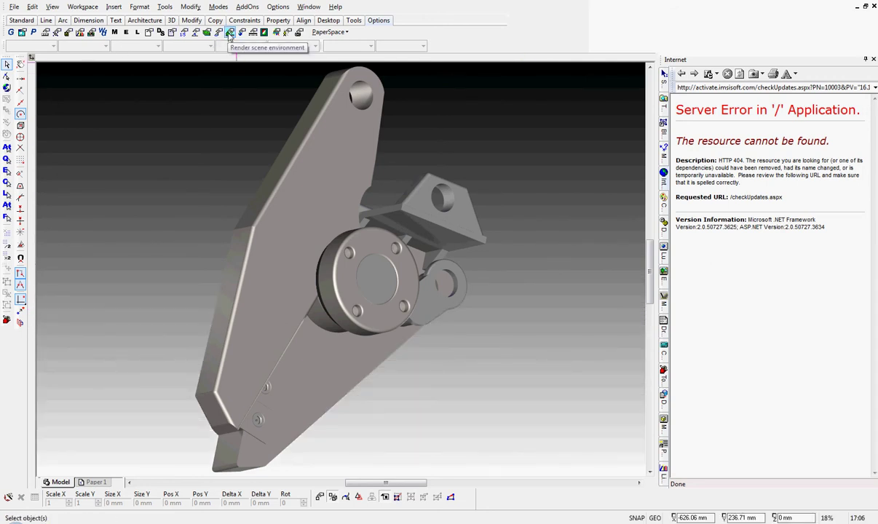
Change the background environment to Graduated Inverted
left_click(230, 34)
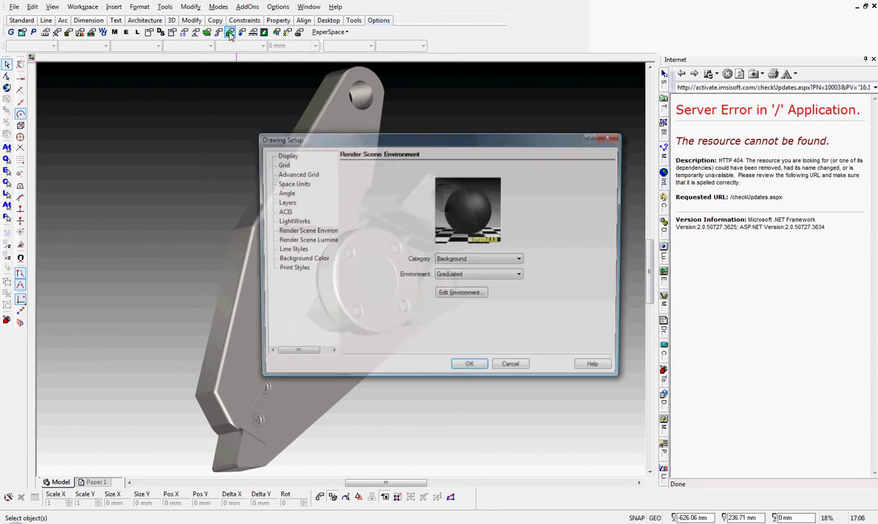
left_click(522, 277)
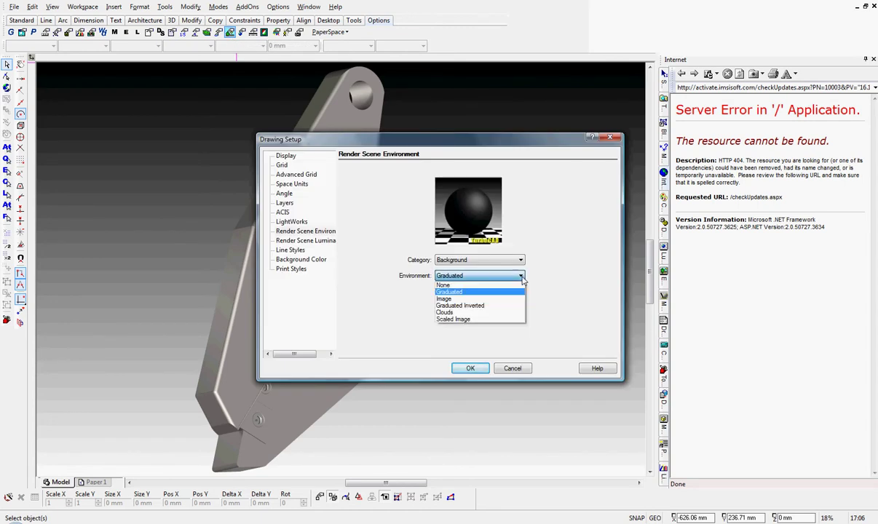
left_click(459, 306)
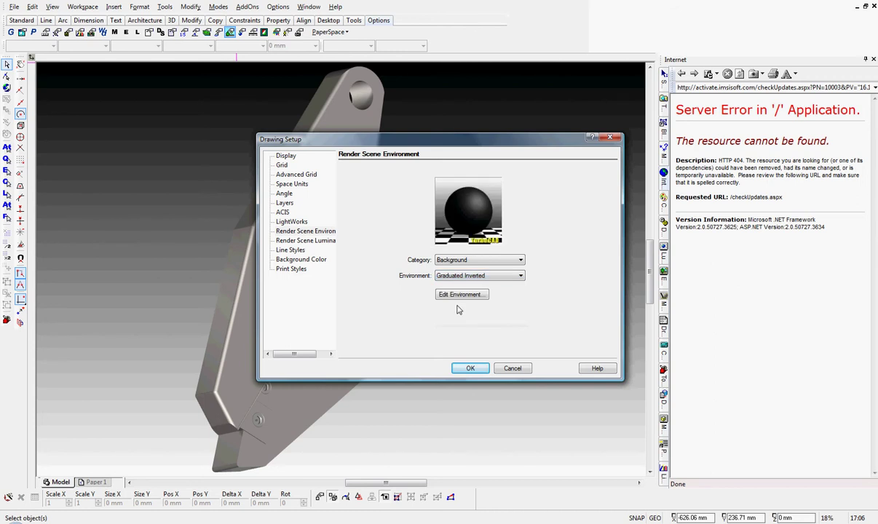
left_click(470, 369)
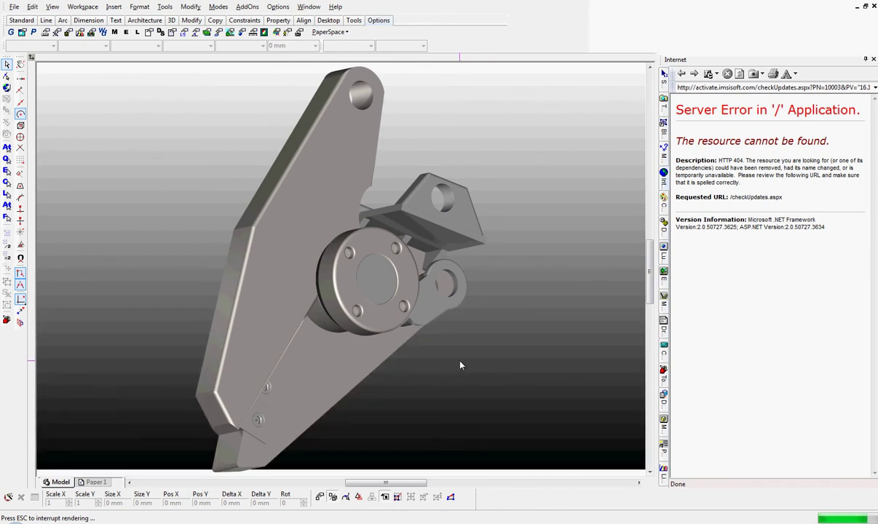
Switch the scene background environment to Clouds
left_click(230, 33)
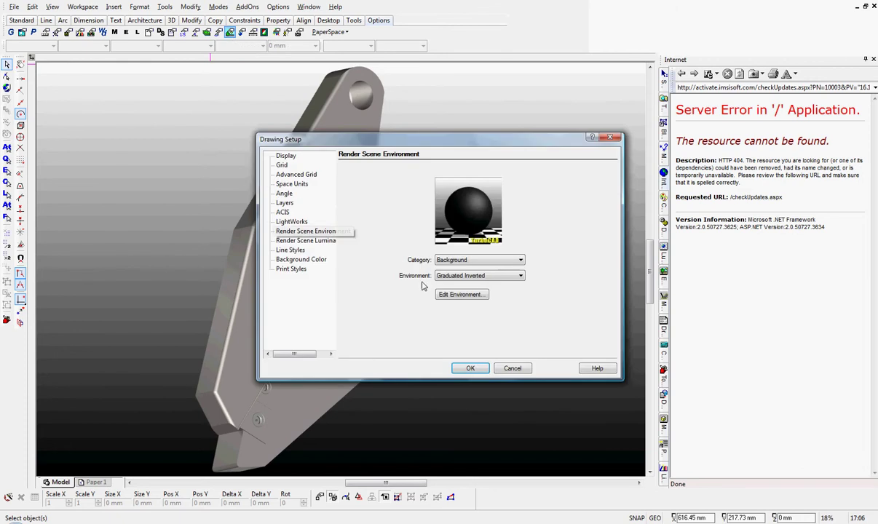
left_click(521, 276)
left_click(449, 313)
left_click(471, 369)
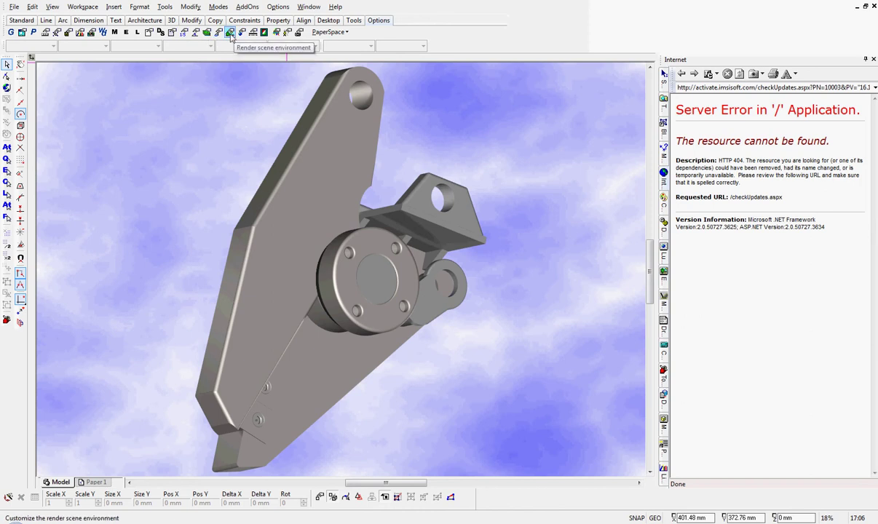
Set the background back to Graduated Inverted
left_click(230, 32)
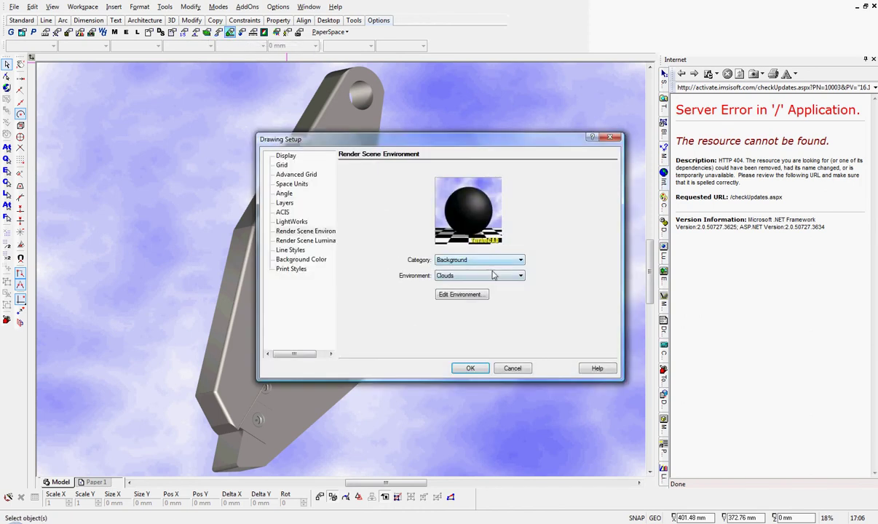
left_click(522, 276)
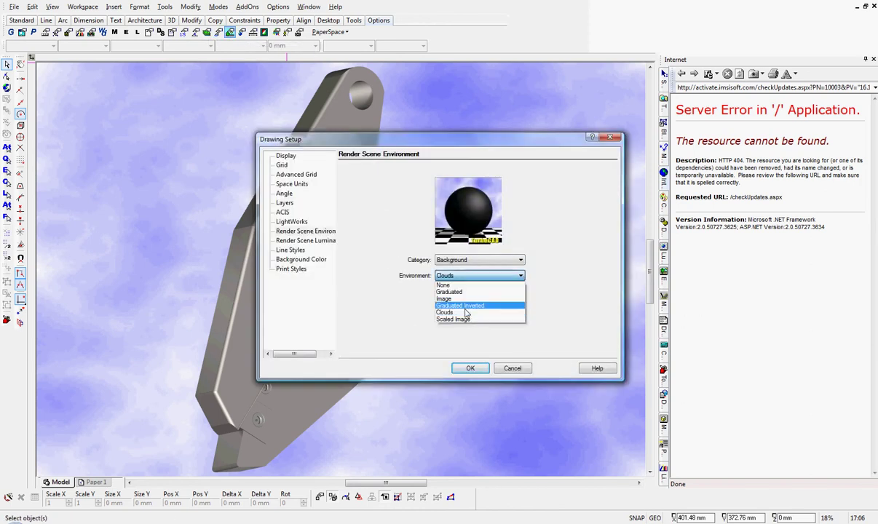
left_click(495, 308)
left_click(470, 368)
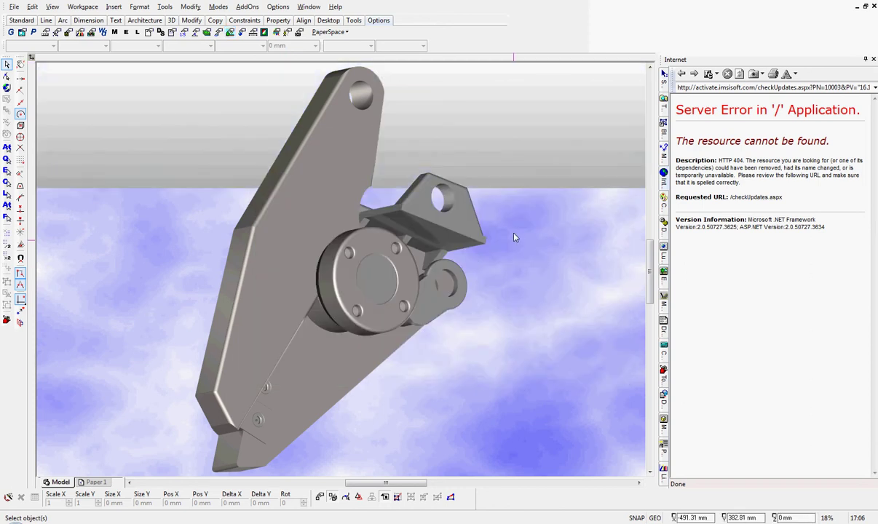
Select the front jaw plate and rotate it 18 degrees about the hub
left_click(334, 111)
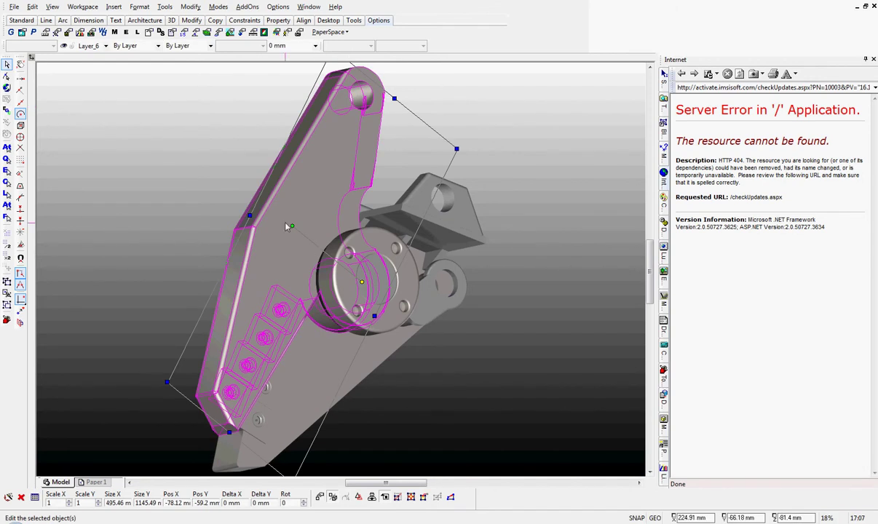
left_click_drag(289, 230, 309, 207)
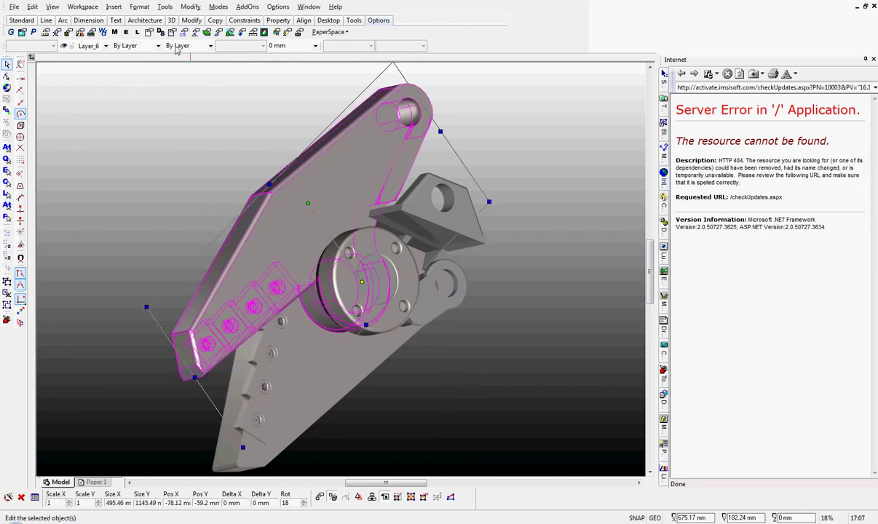
Orbit the camera around the opened shear, ending on an edge-on view of both jaws
left_click(172, 20)
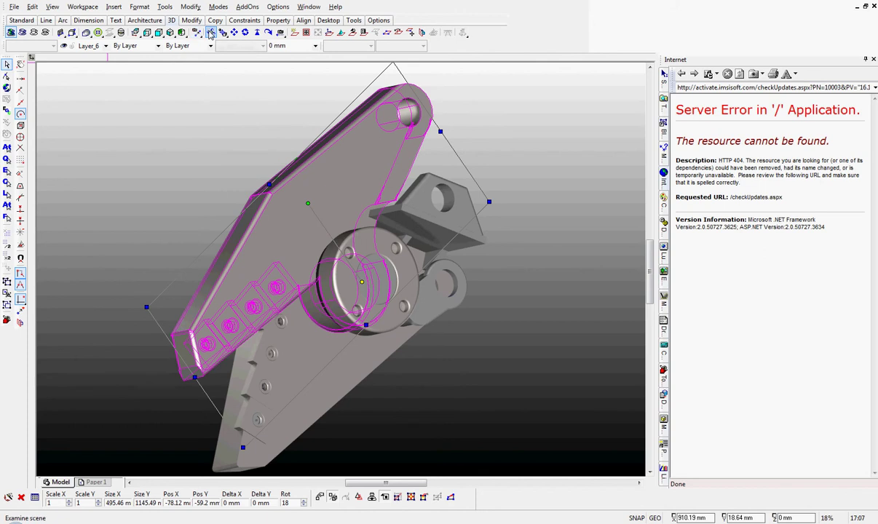
left_click(211, 34)
left_click_drag(223, 34, 224, 68)
left_click_drag(248, 279, 306, 217)
left_click_drag(384, 186, 265, 413)
left_click(353, 226)
left_click_drag(370, 201, 384, 143)
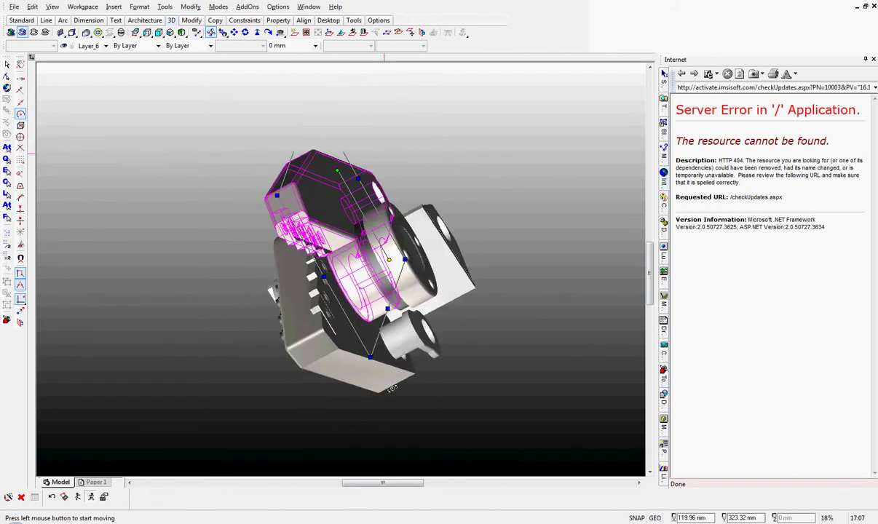
left_click_drag(447, 324, 441, 267)
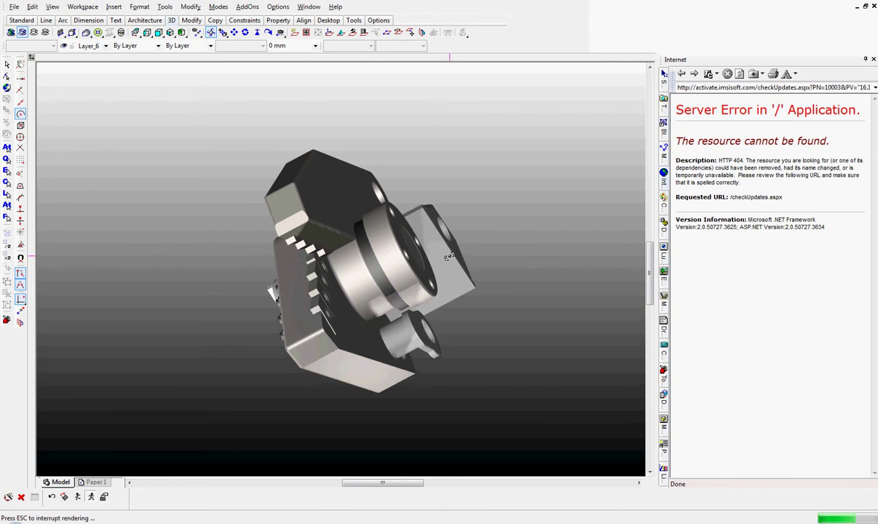
left_click_drag(450, 256, 153, 144)
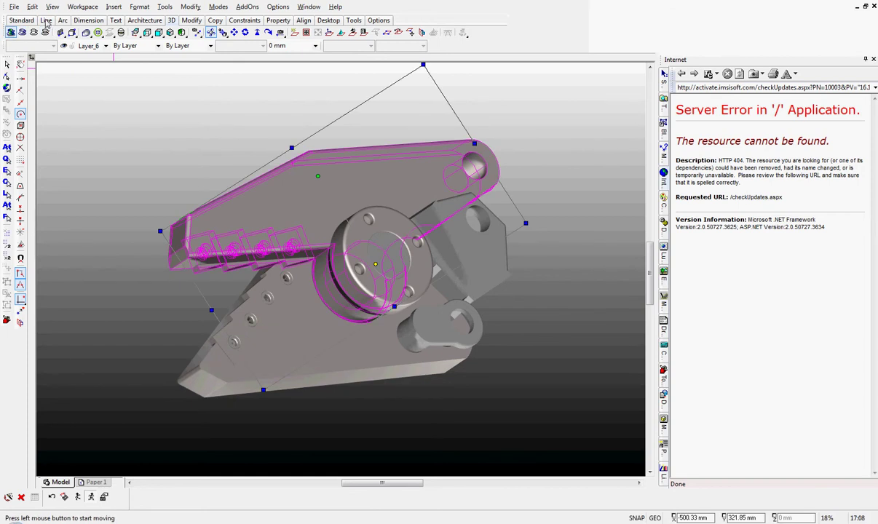
Move the view so the hub and both jaws fill the drawing area, then resume selecting
left_click(19, 21)
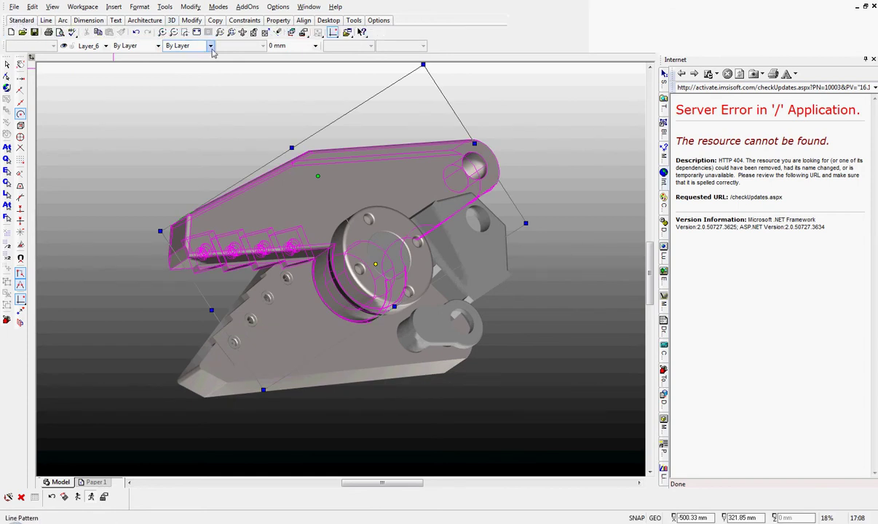
left_click(185, 32)
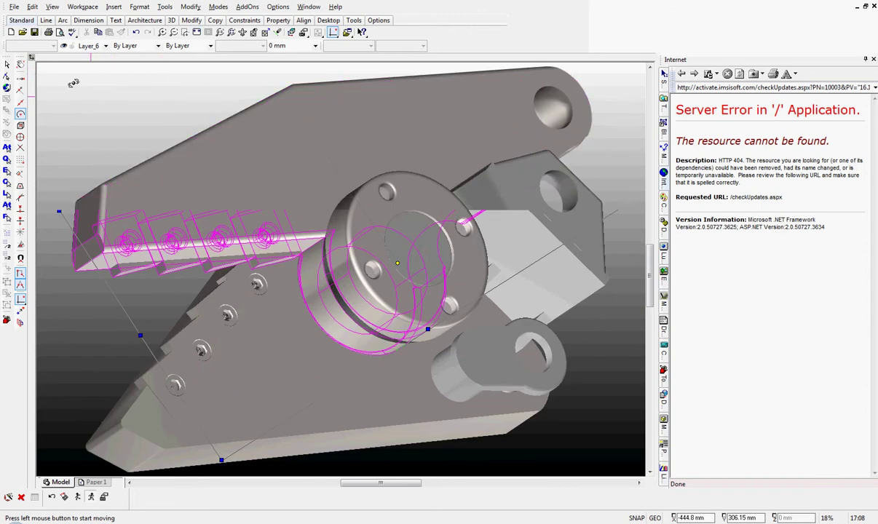
left_click(7, 65)
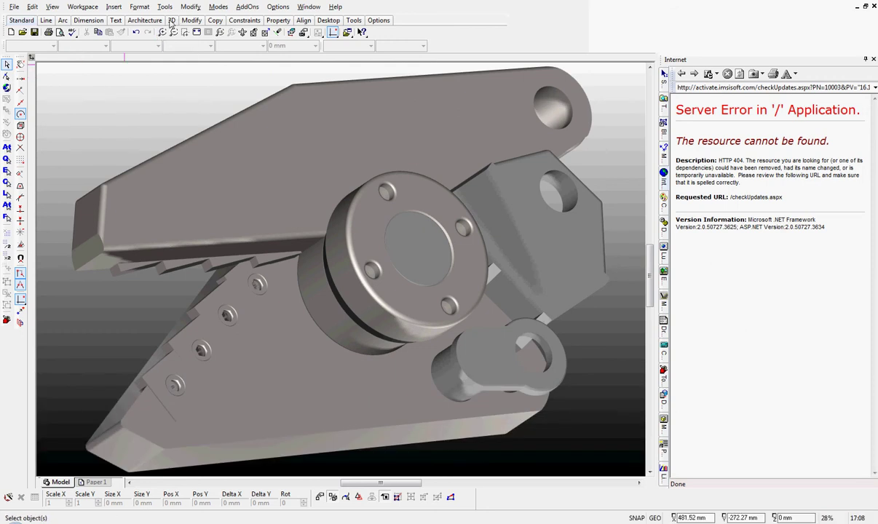
Switch to the SW Dimetric view and display the shear as a wireframe
left_click(172, 21)
left_click(182, 33)
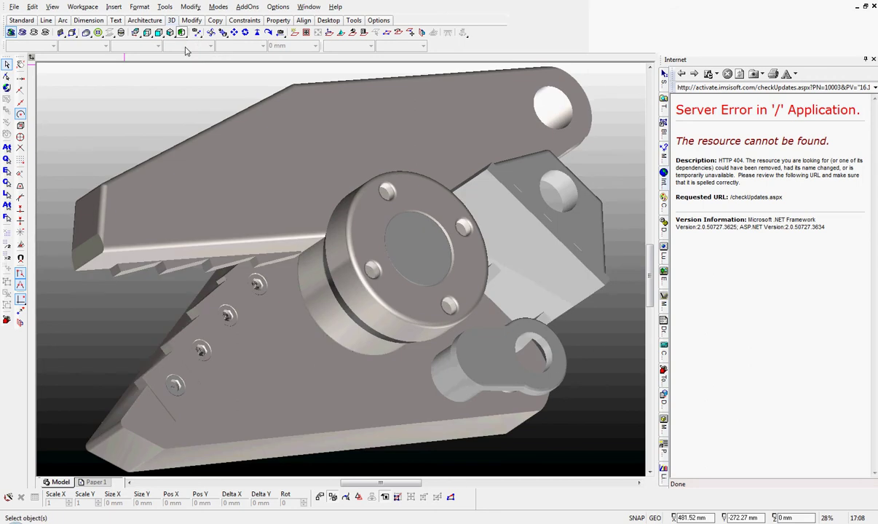
left_click(181, 33)
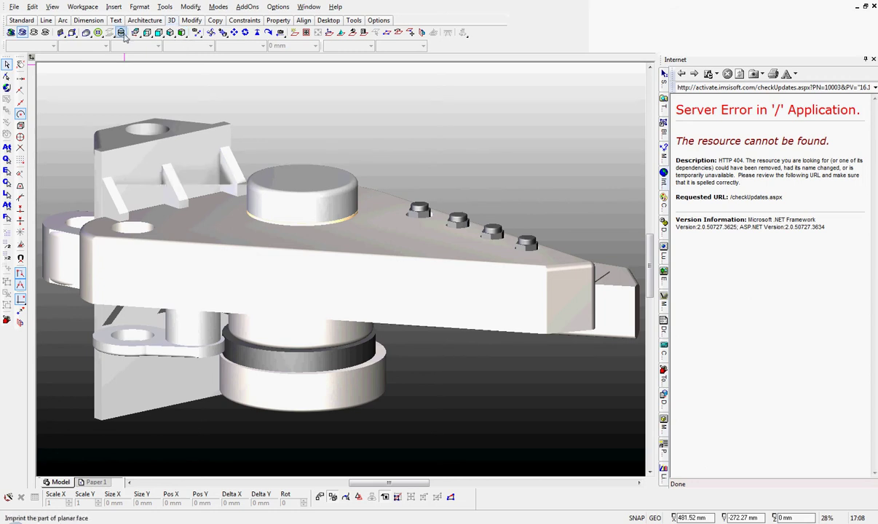
left_click(72, 34)
left_click(45, 33)
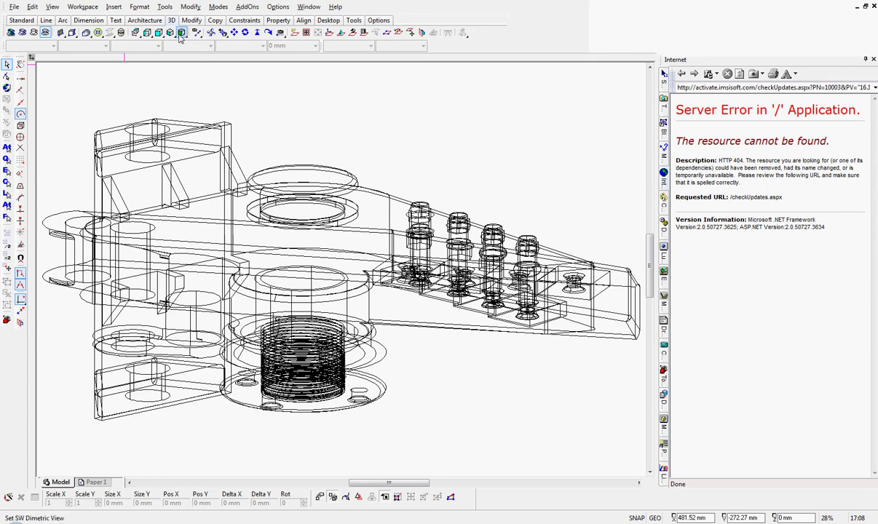
Change the view to SW Isometric, looking down on the wireframe shear
mouse_move(181, 38)
left_mouse_down()
mouse_move(186, 58)
mouse_move(182, 45)
mouse_move(170, 45)
left_mouse_up()
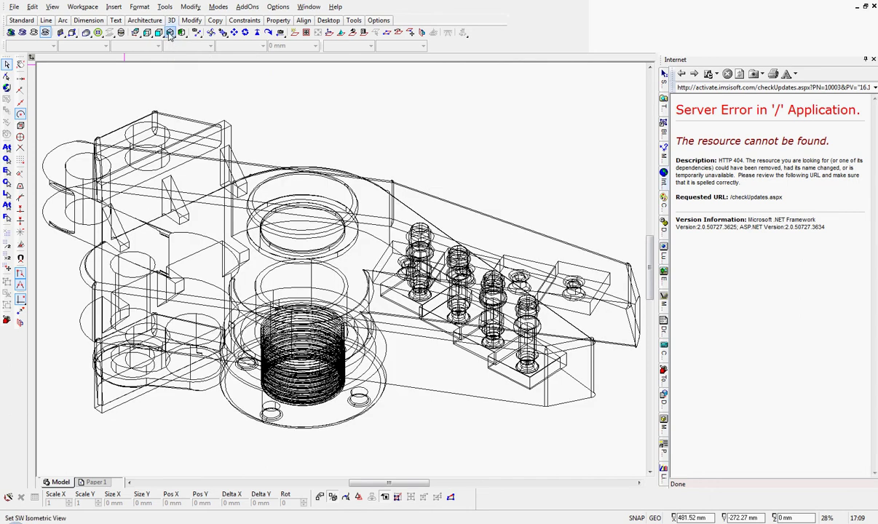
left_click(170, 34)
left_click(171, 46)
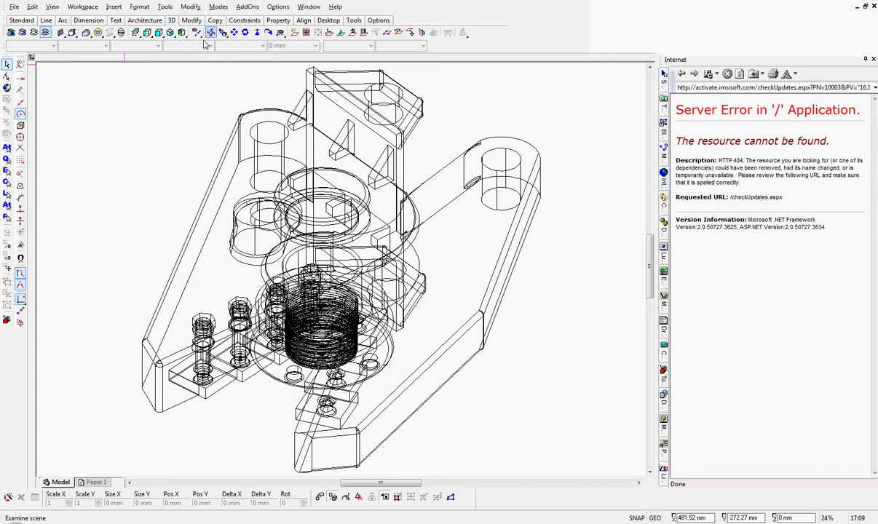
left_click(34, 33)
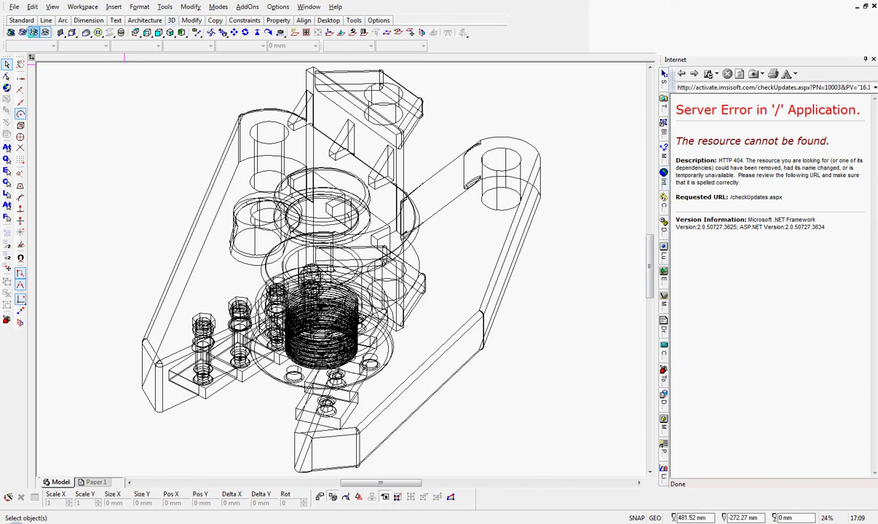
Suppress hidden lines, then run a quality rendering of the open shear
left_click(34, 32)
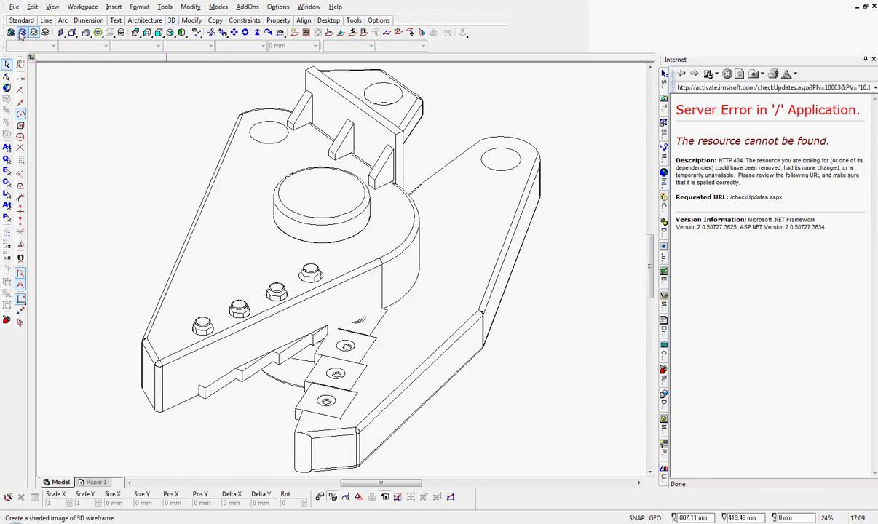
left_click(10, 32)
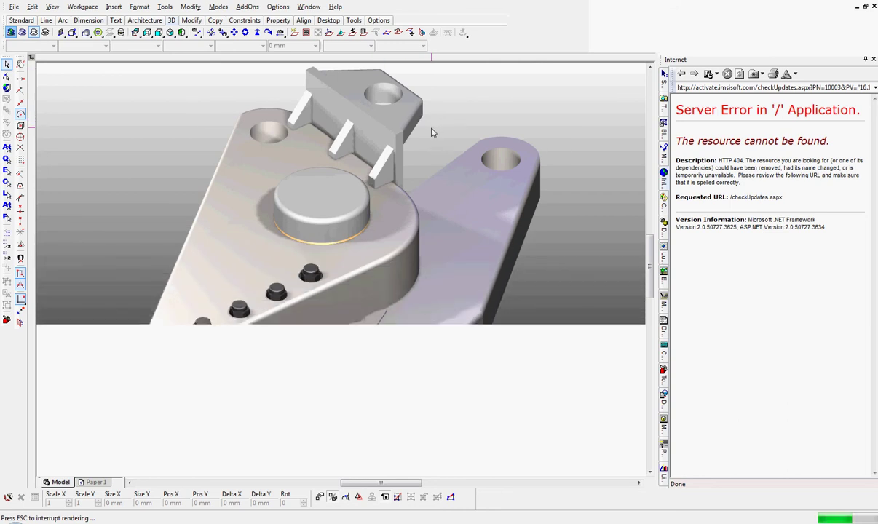
Browse the Paper Space, Database, Desktop and 3D tool sets, finishing on the Standard tools
left_click(381, 22)
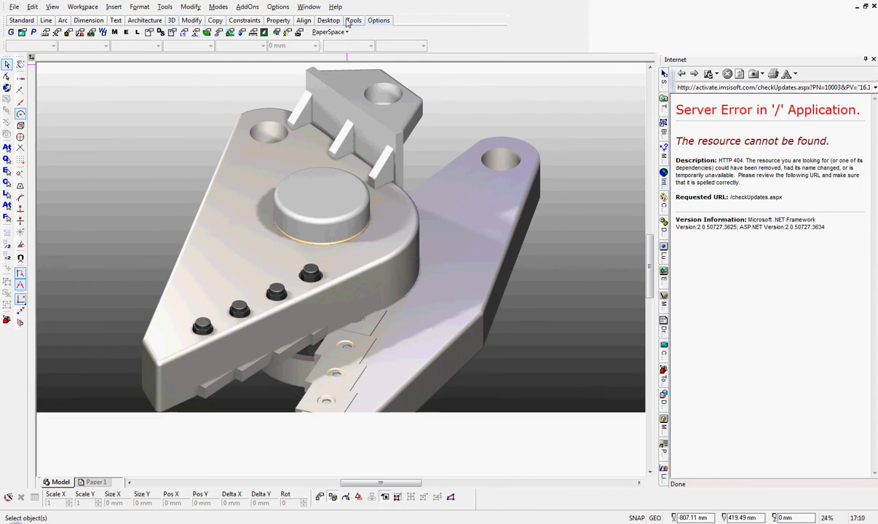
left_click(353, 21)
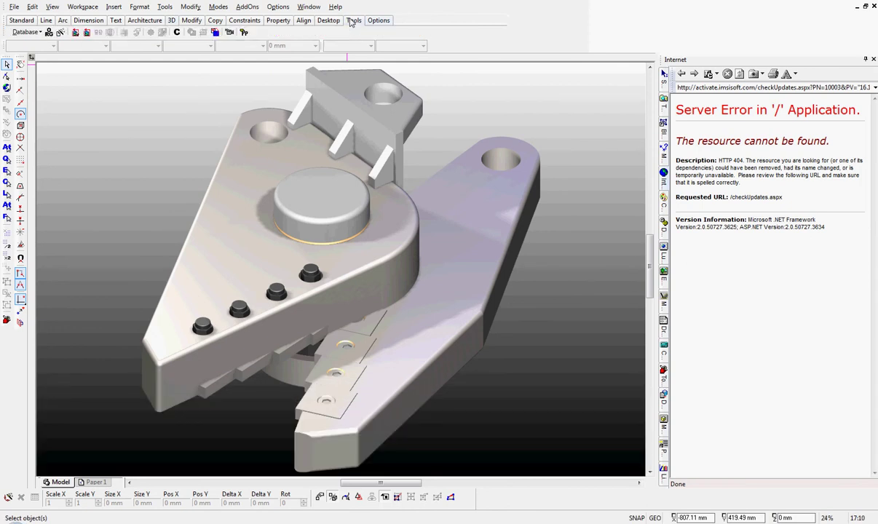
left_click(20, 21)
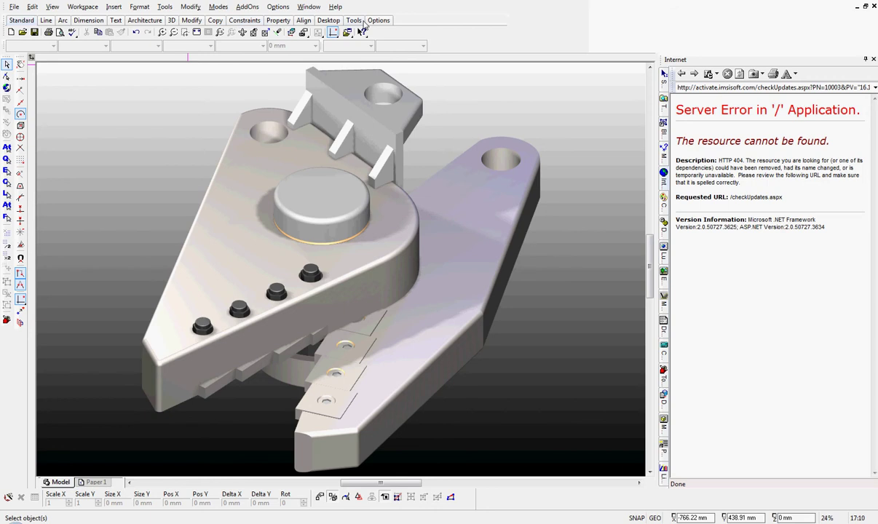
left_click(327, 21)
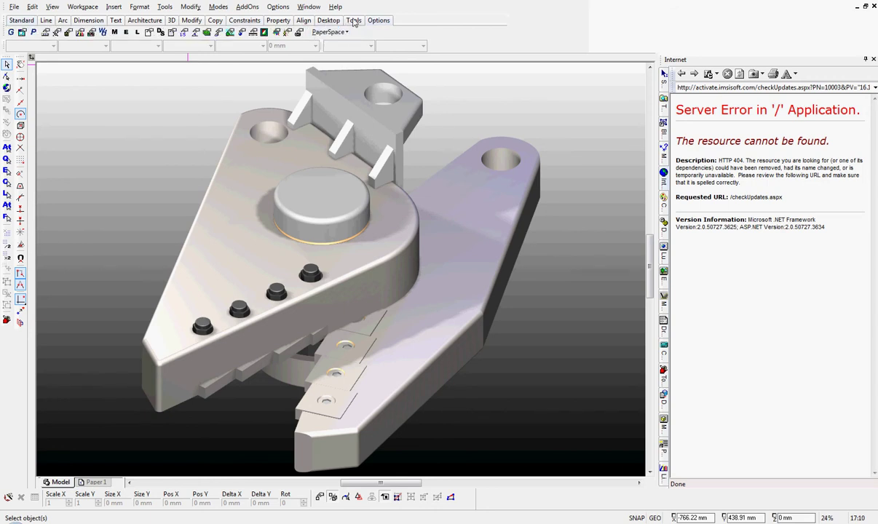
left_click(354, 20)
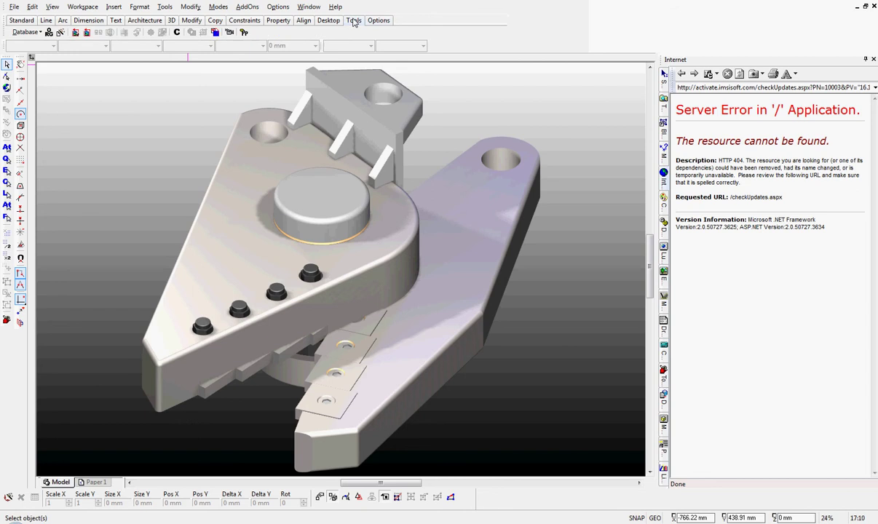
left_click(304, 21)
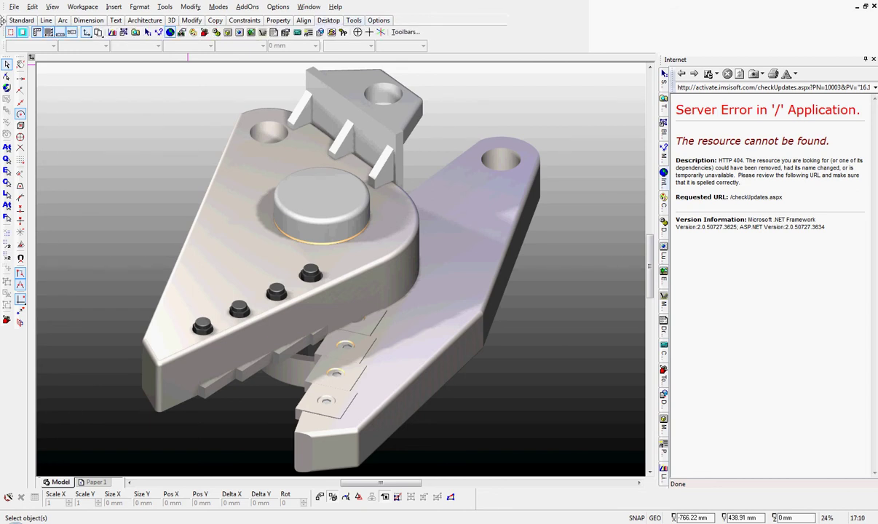
left_click(173, 20)
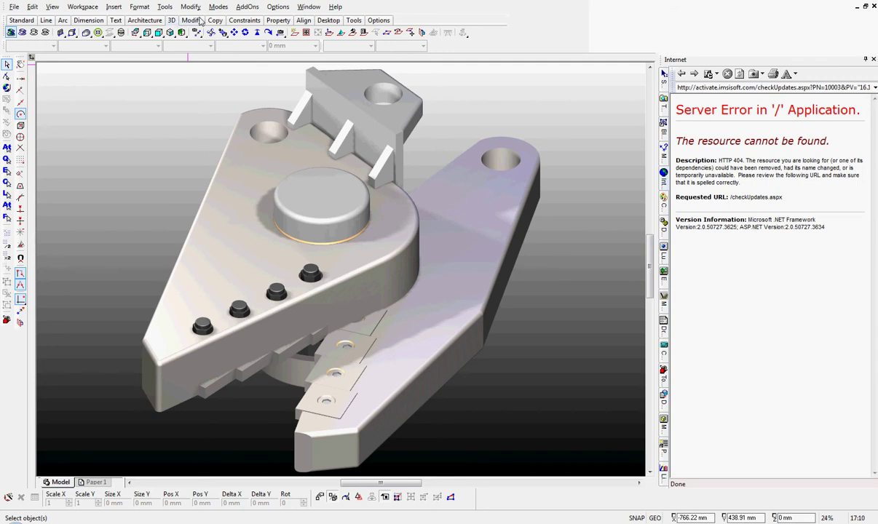
left_click(330, 22)
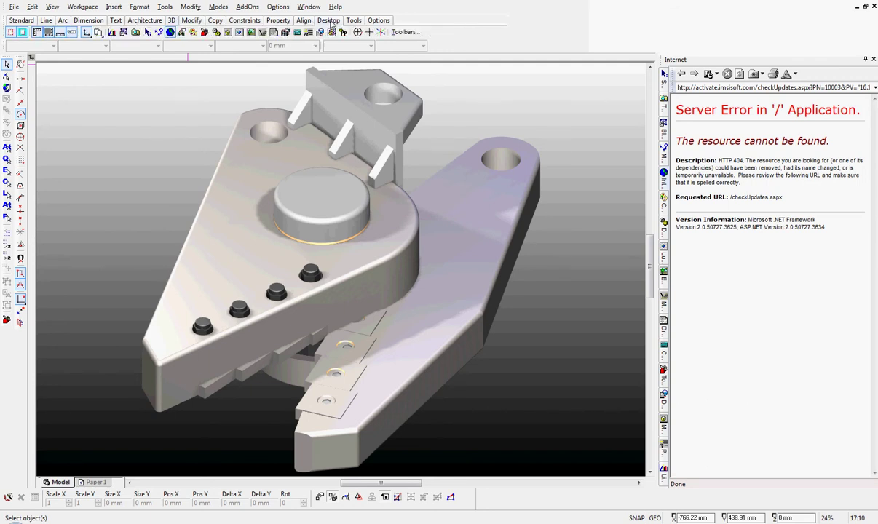
left_click(354, 21)
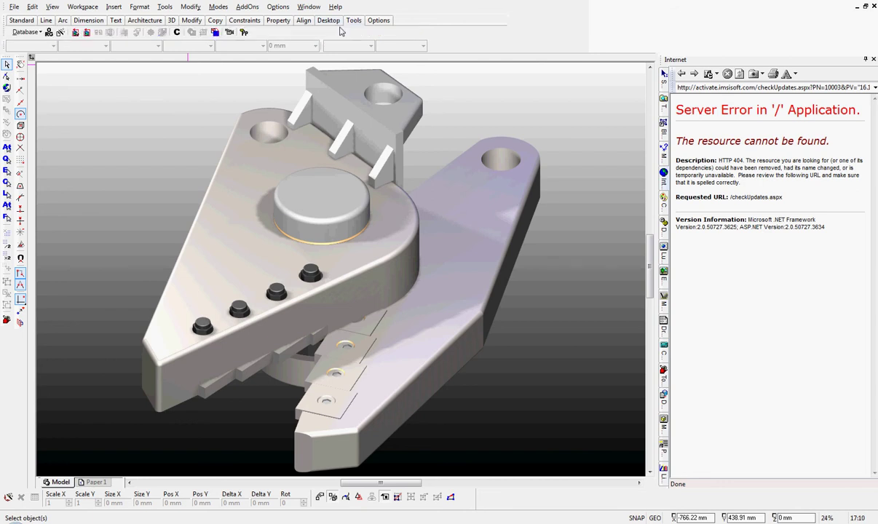
left_click(377, 22)
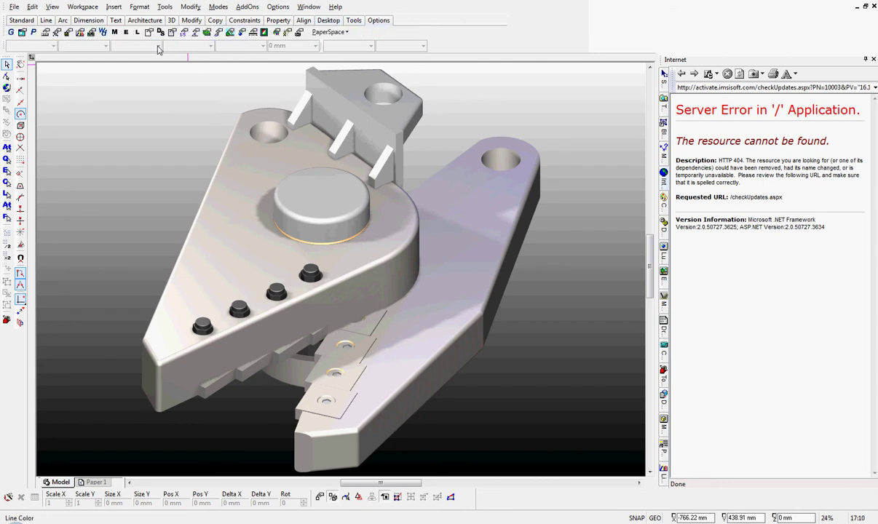
left_click(22, 20)
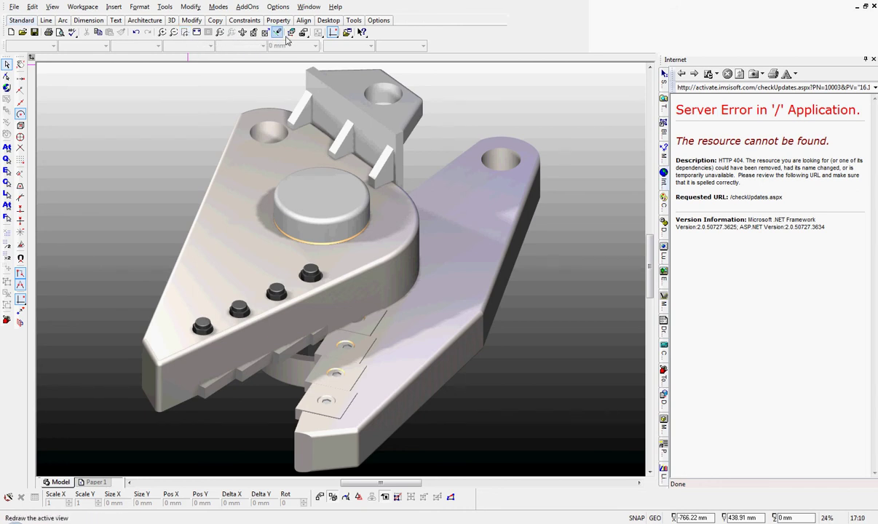
Save the whole drawing window as a named view called 'ms iso1'
left_click(320, 35)
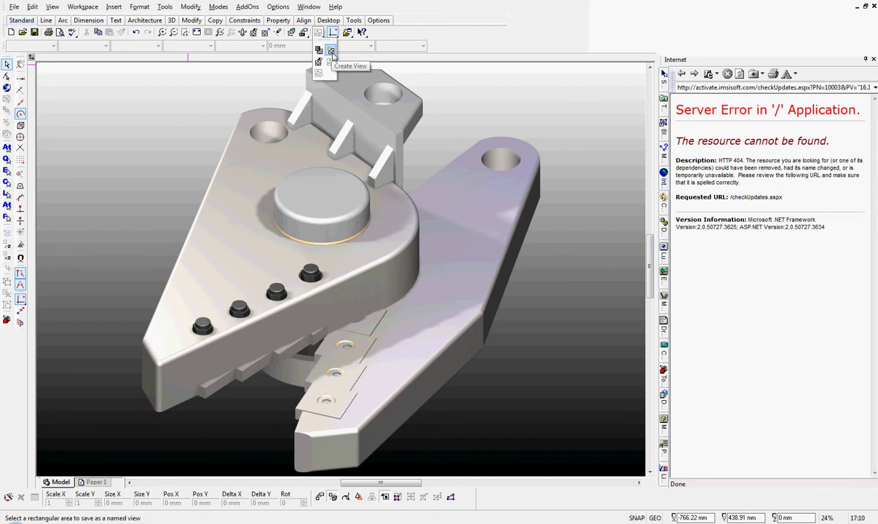
left_click(332, 51)
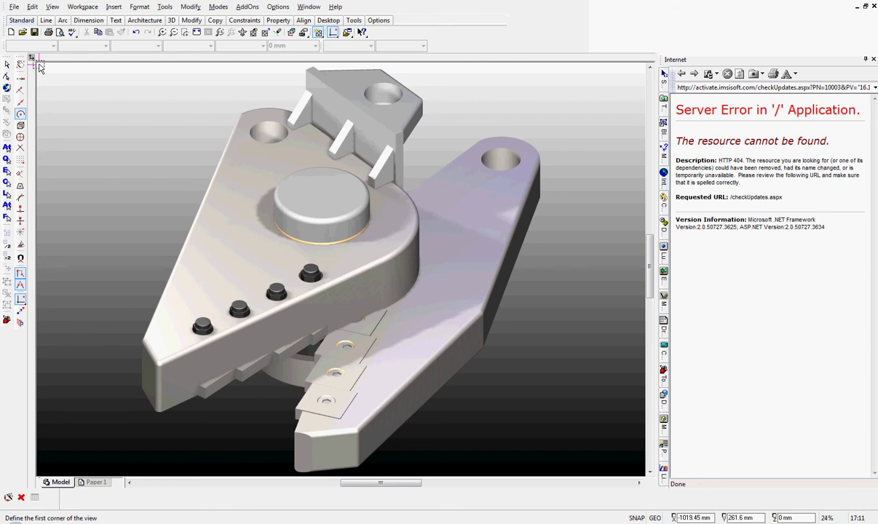
left_click(39, 64)
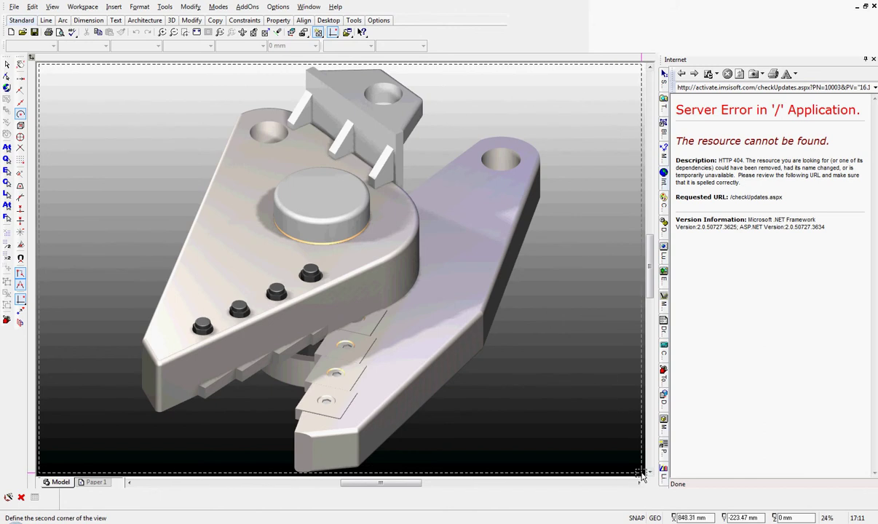
left_click(643, 478)
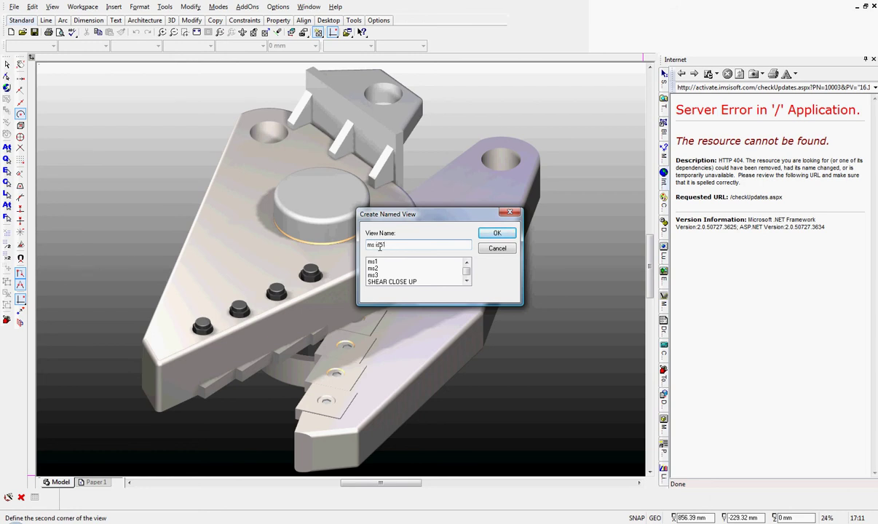
type("1")
left_click(497, 234)
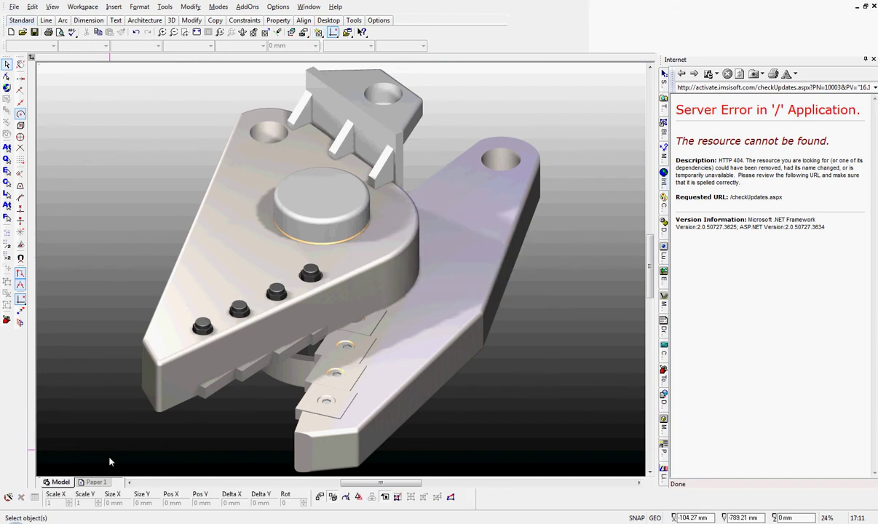
On the Paper 1 layout, delete the close-up rendered shear viewport
left_click(96, 482)
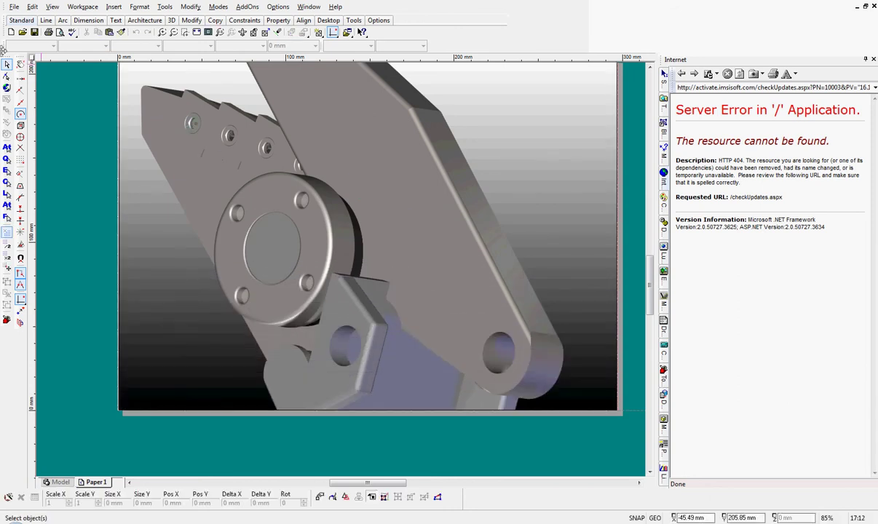
left_click(7, 66)
left_click(323, 207)
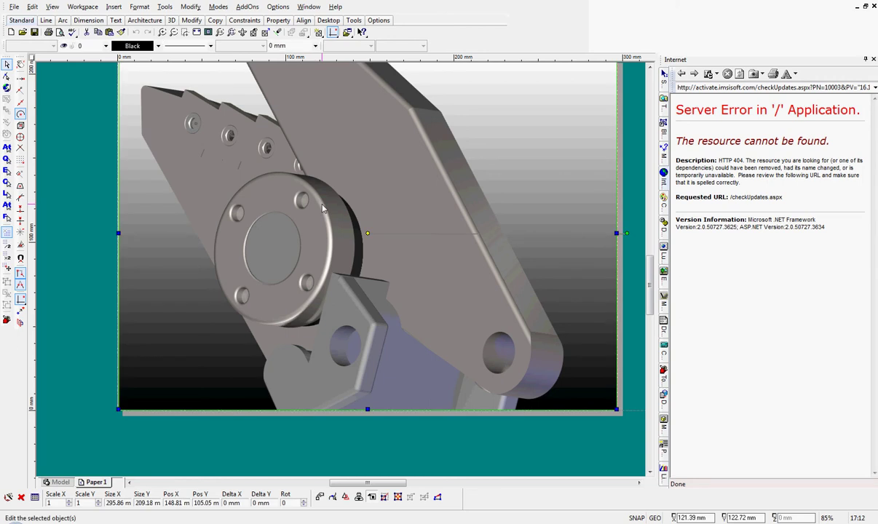
key("Delete")
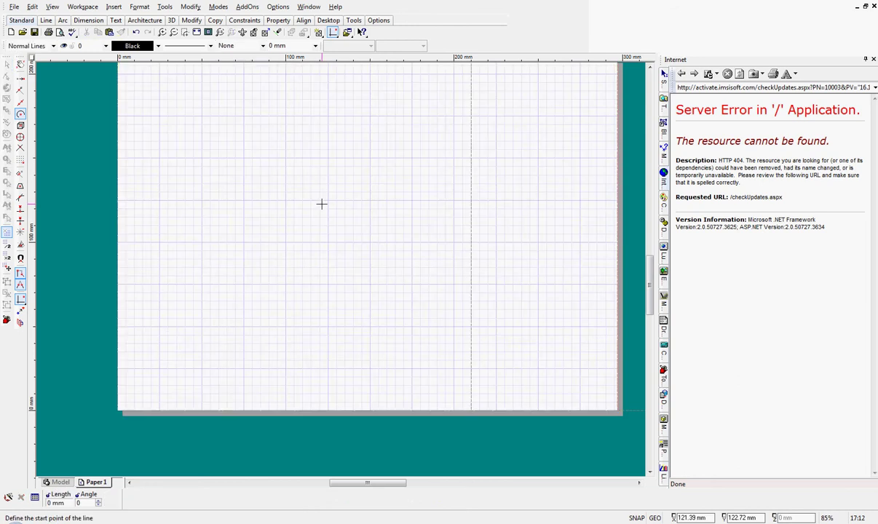
Insert a viewport from the page's top-left to bottom-right corner and select the ms iso1 named view
left_click(197, 33)
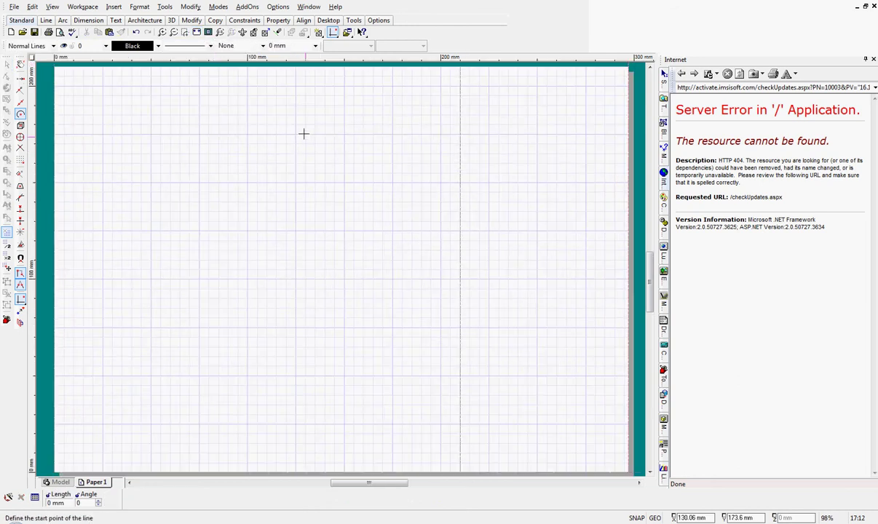
left_click(321, 35)
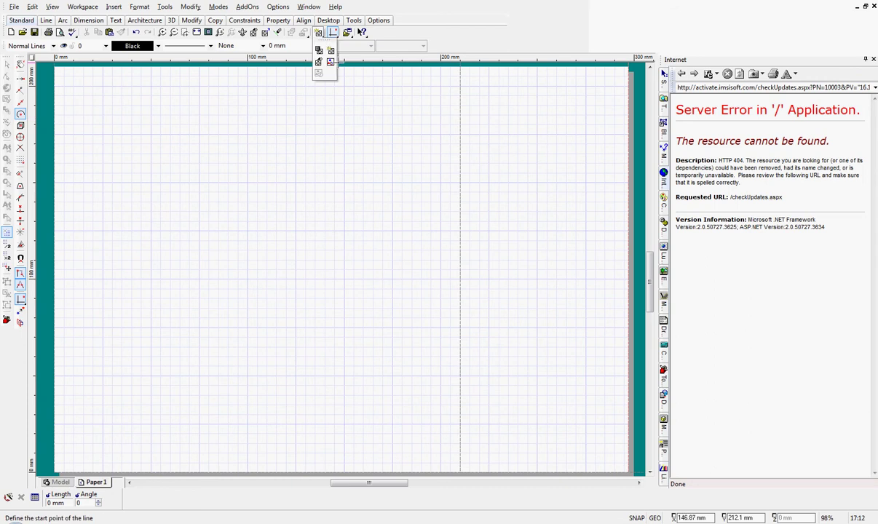
left_click(330, 63)
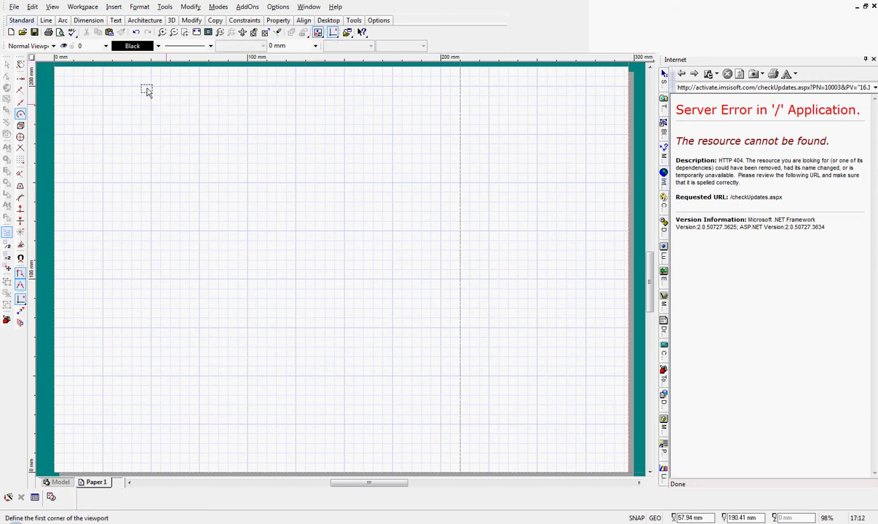
left_click(59, 69)
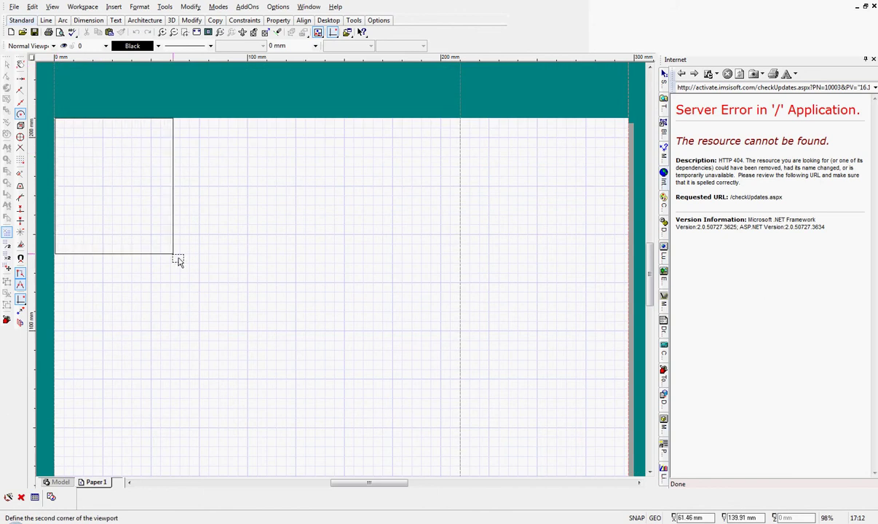
scroll(543, 460, "down", 2)
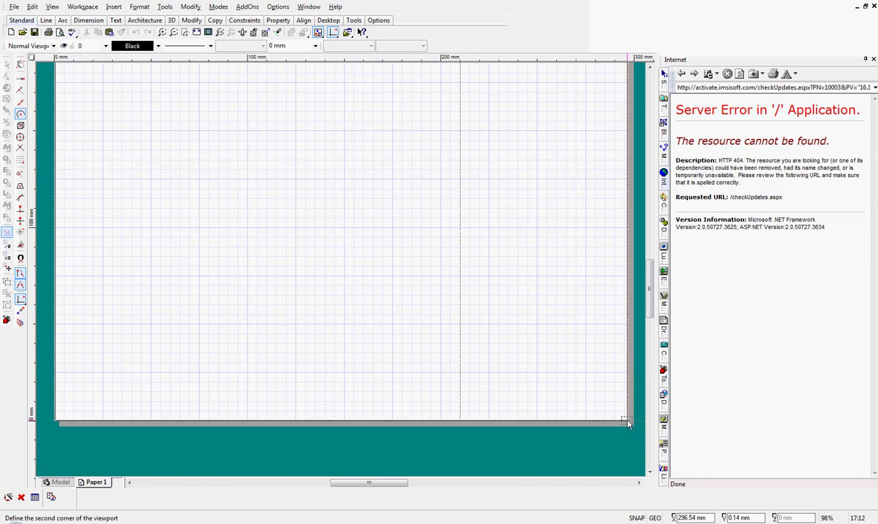
left_click(629, 425)
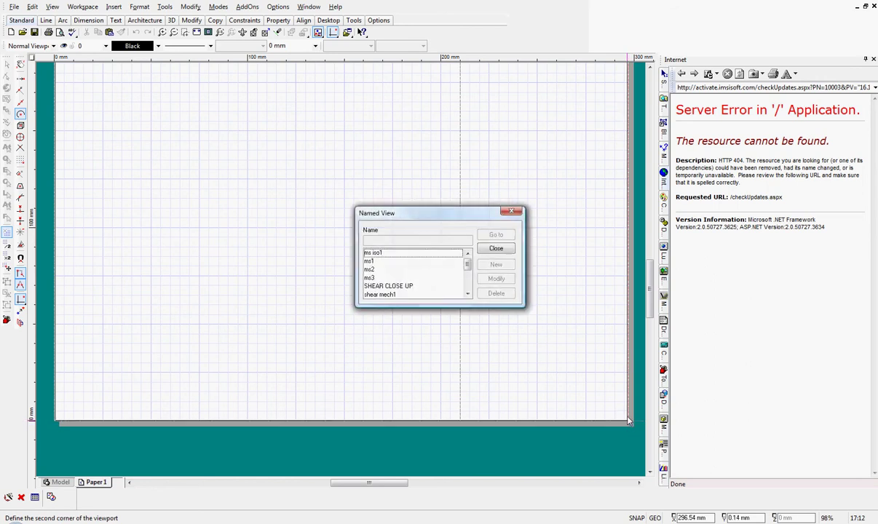
left_click(375, 253)
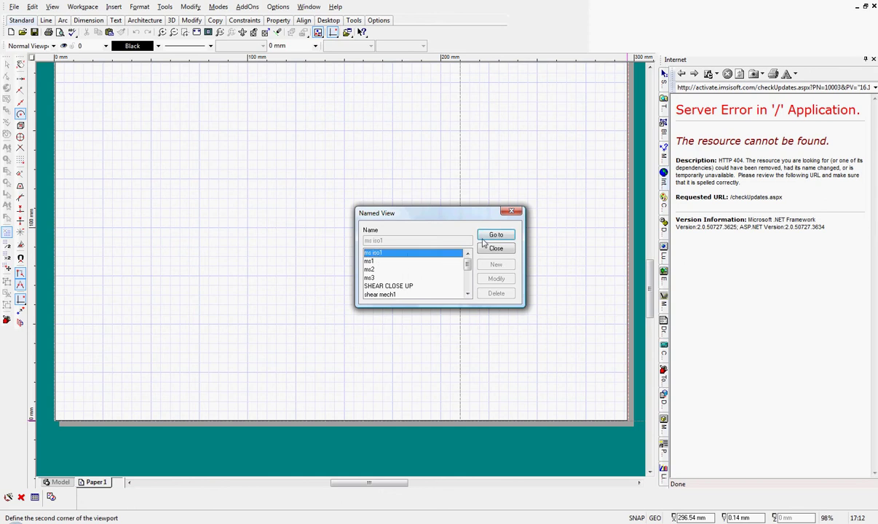
Display the ms iso1 view of the shaded shear in the Paper 1 viewport
left_click(496, 237)
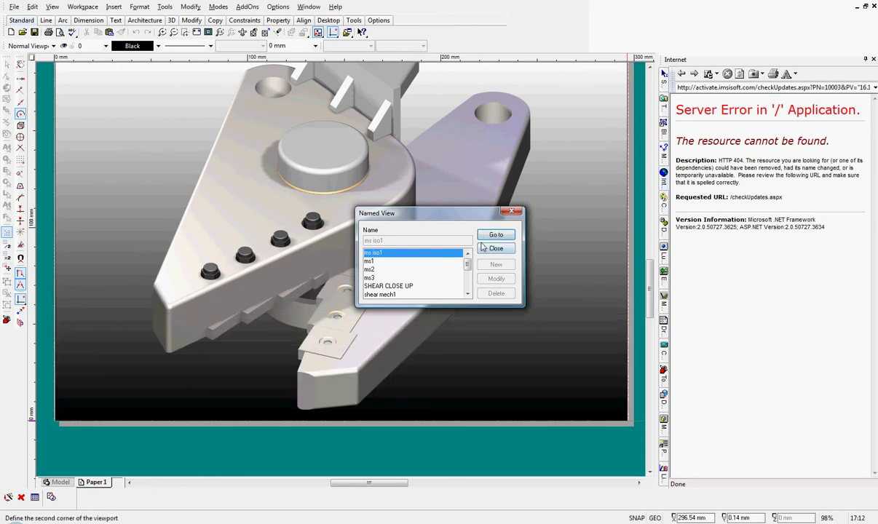
Close the Named View dialog and fit the whole page in the window
left_click(496, 248)
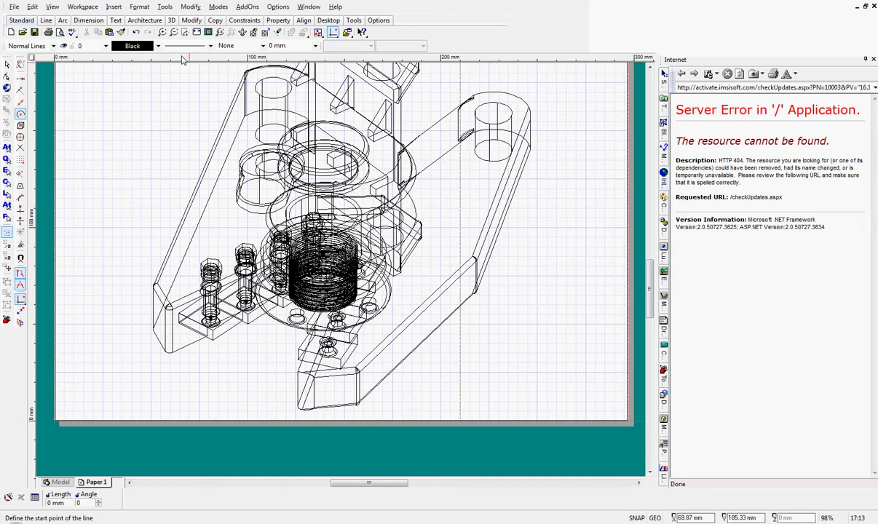
left_click(185, 32)
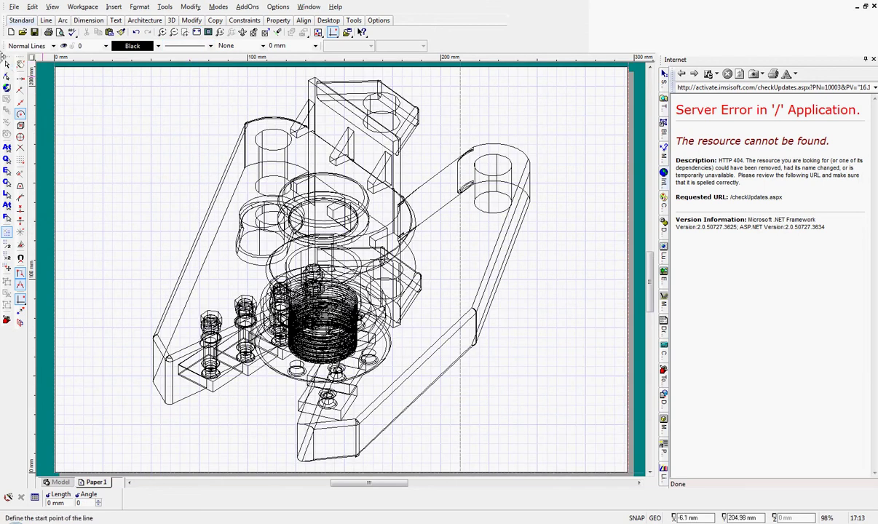
left_click(6, 64)
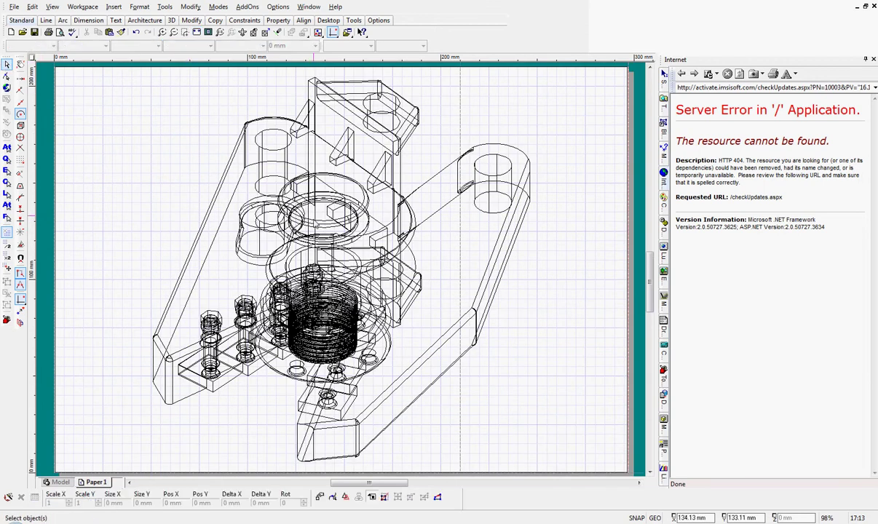
Select everything and set the viewport rendering to Quality (LightWorks, Full)
key("ctrl+a")
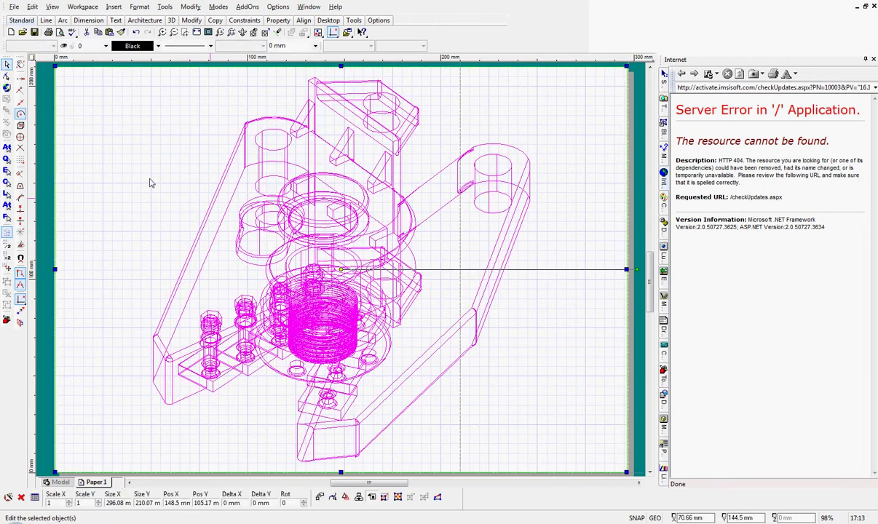
right_click(139, 138)
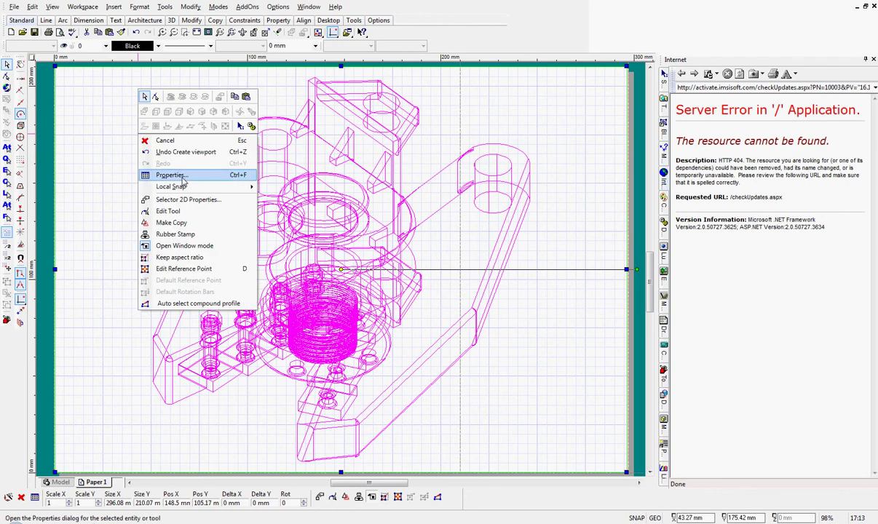
left_click(178, 169)
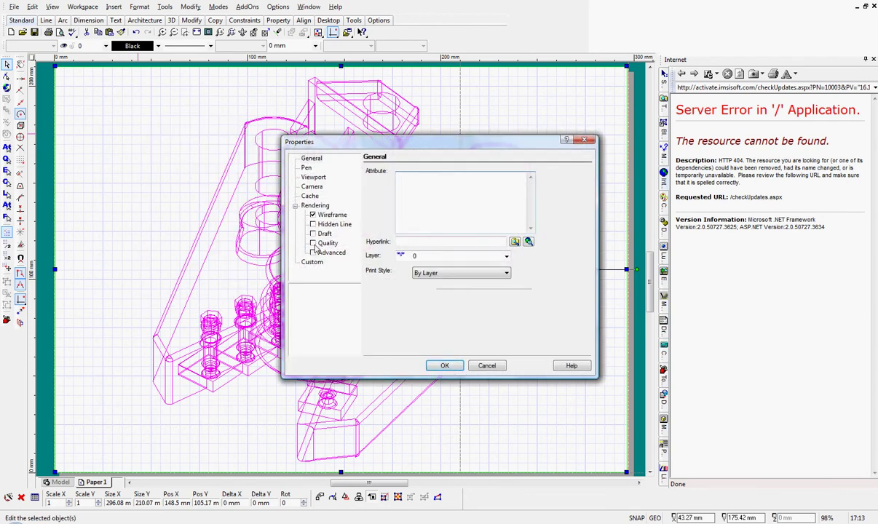
left_click(313, 245)
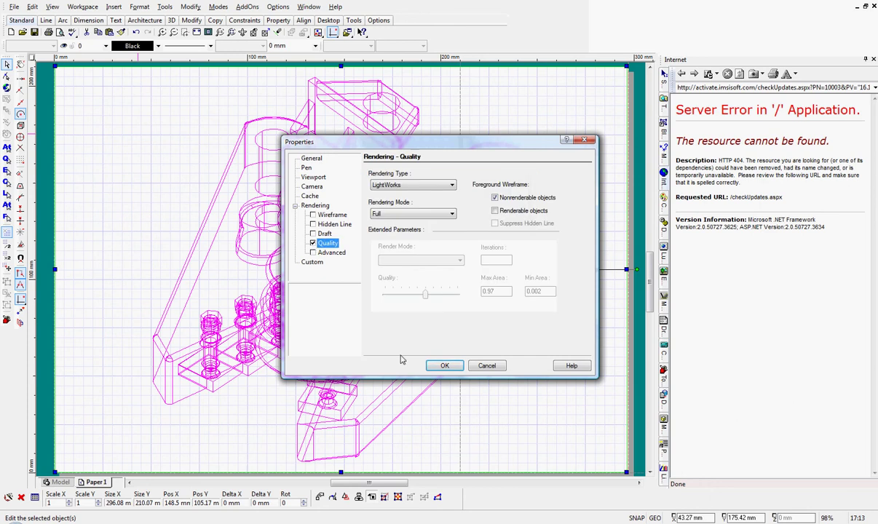
left_click(444, 366)
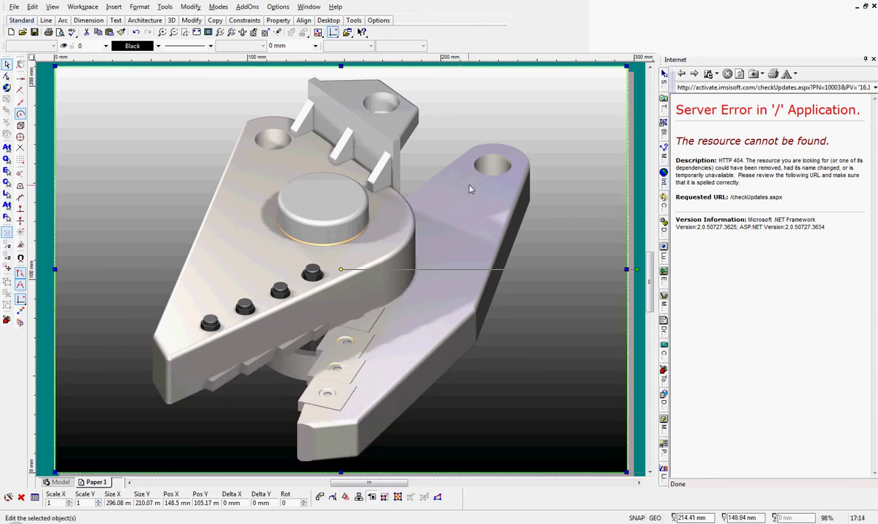
Start Save As with JPG as the file type and 'mechanical shear iso2' as the name
left_click(41, 222)
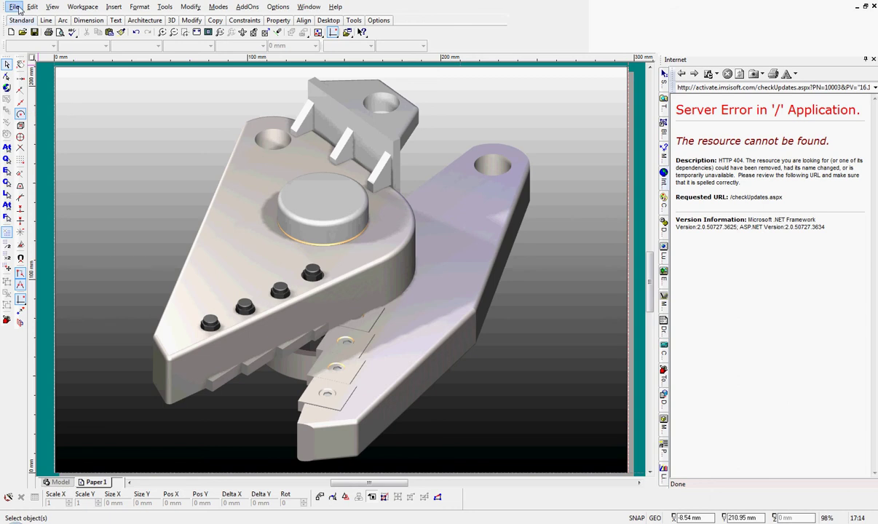
left_click(15, 7)
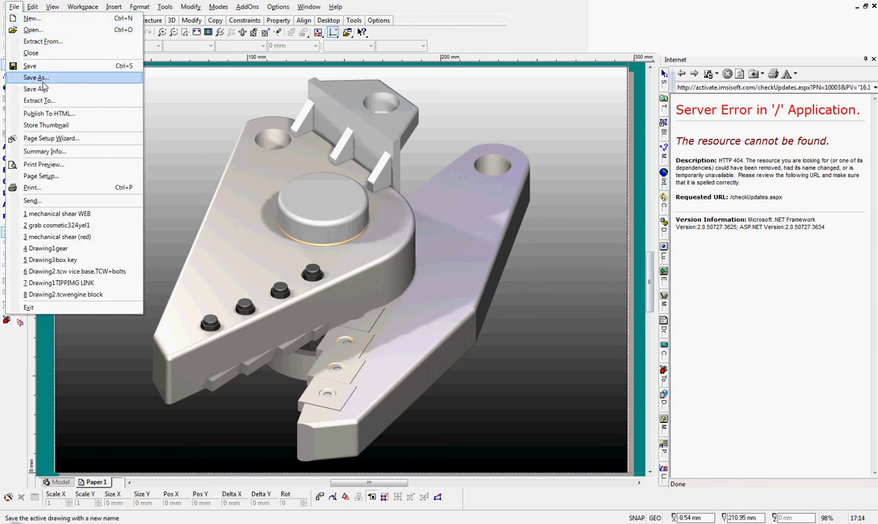
left_click(45, 78)
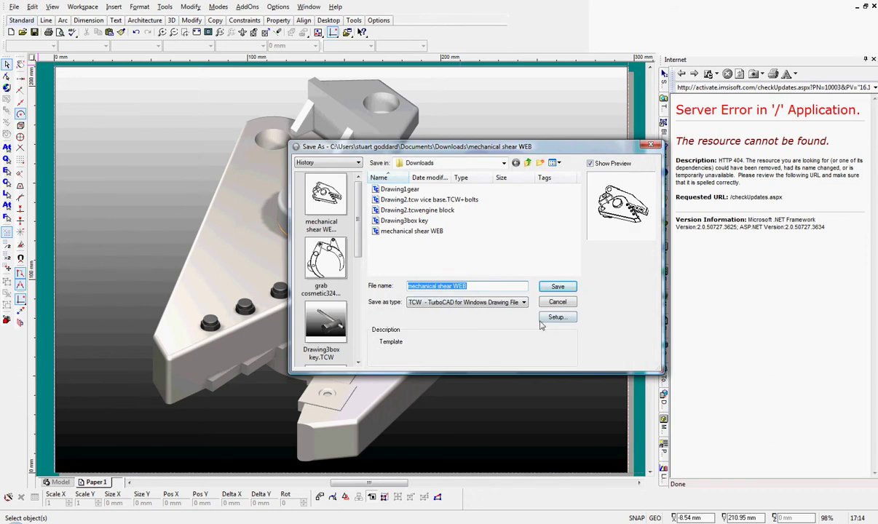
left_click(524, 303)
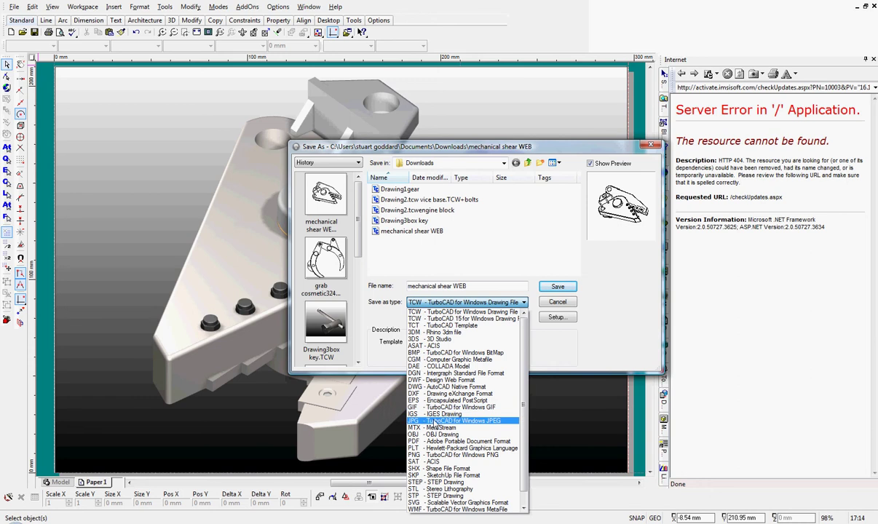
left_click(434, 421)
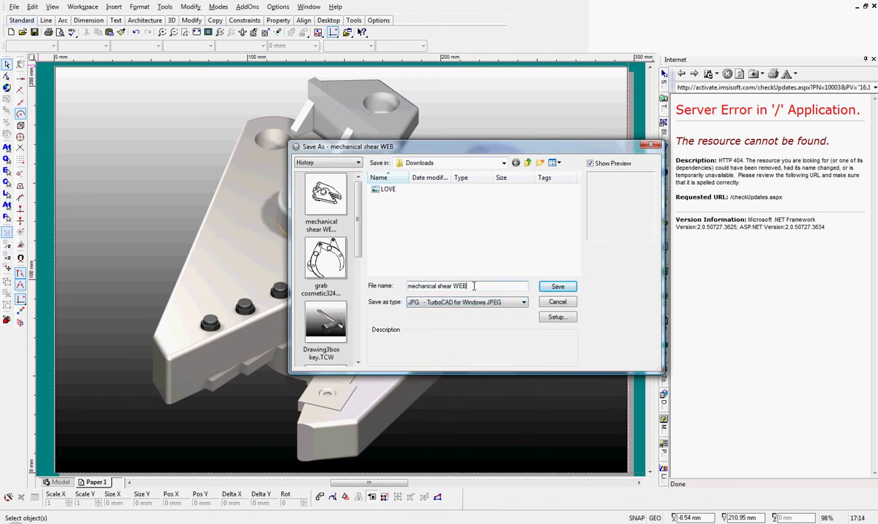
key("BackSpace")
key("BackSpace")
key("BackSpace")
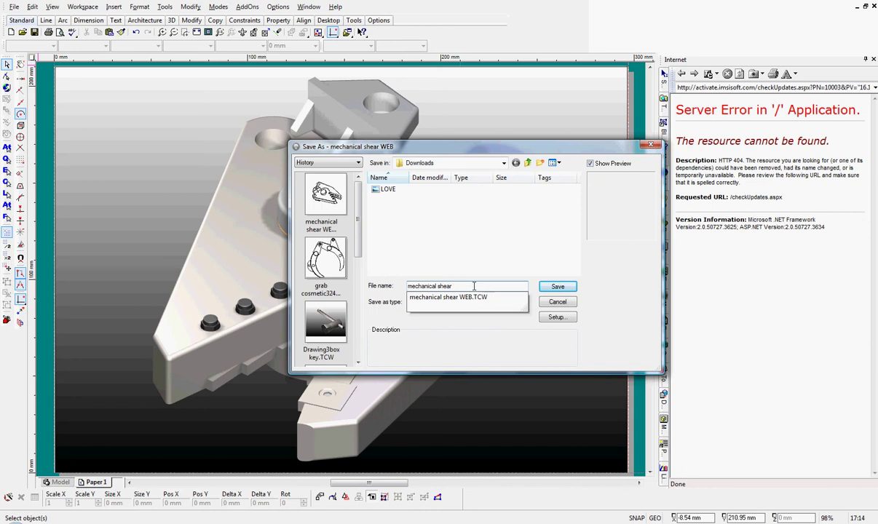
type("iso2")
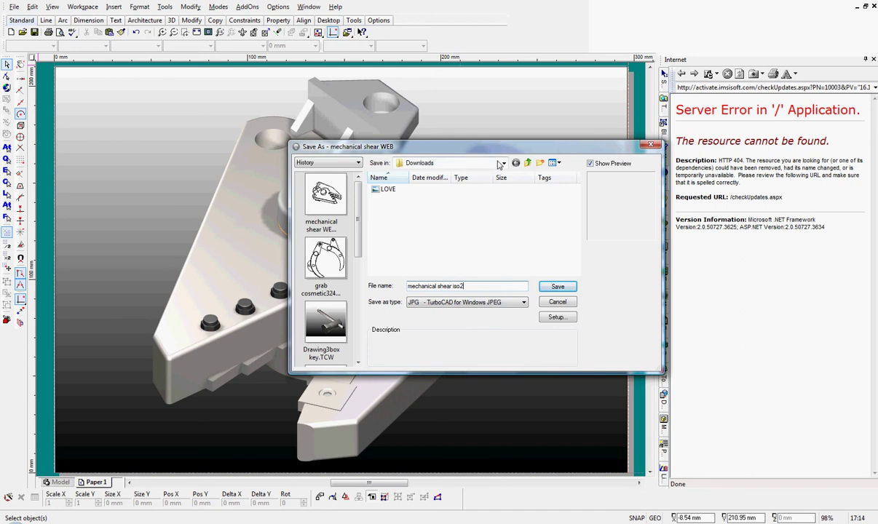
Browse to the Pictures > aligator shear folder as the save location
left_click(504, 164)
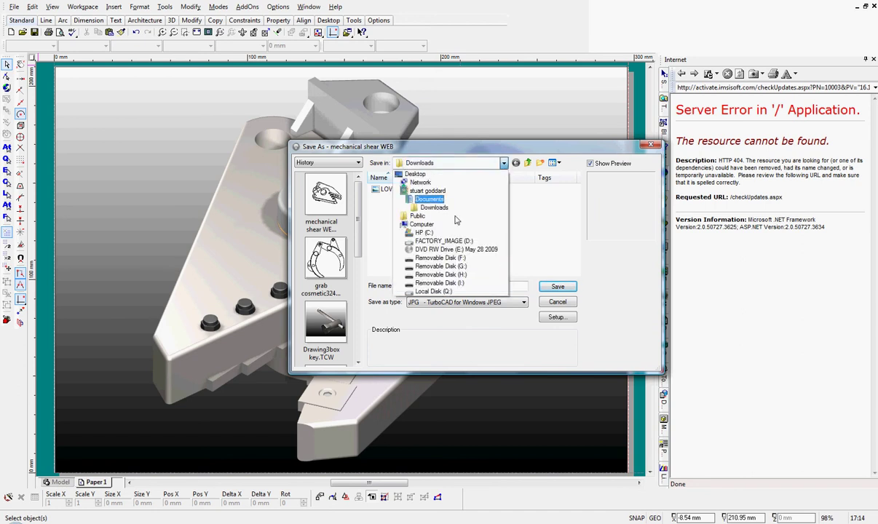
left_click(427, 191)
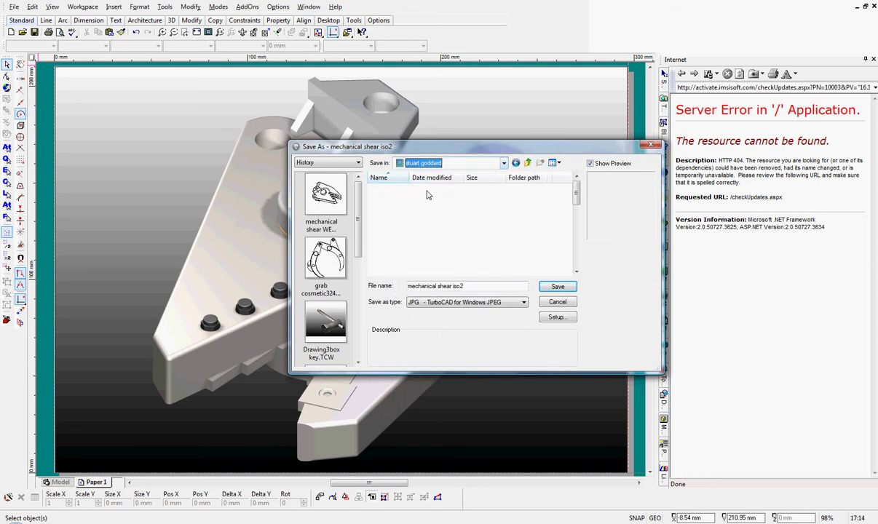
left_click(576, 271)
left_click(576, 272)
right_click(404, 246)
left_click(428, 265)
left_click(576, 272)
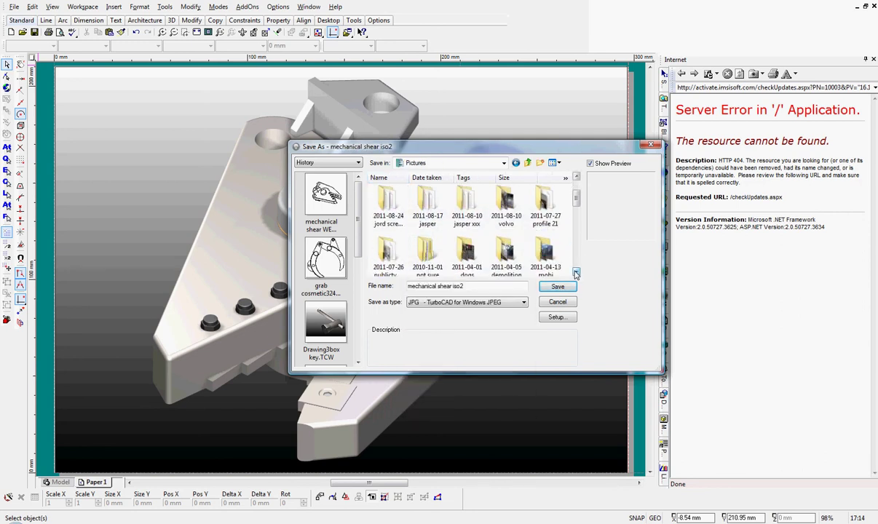
left_click(576, 272)
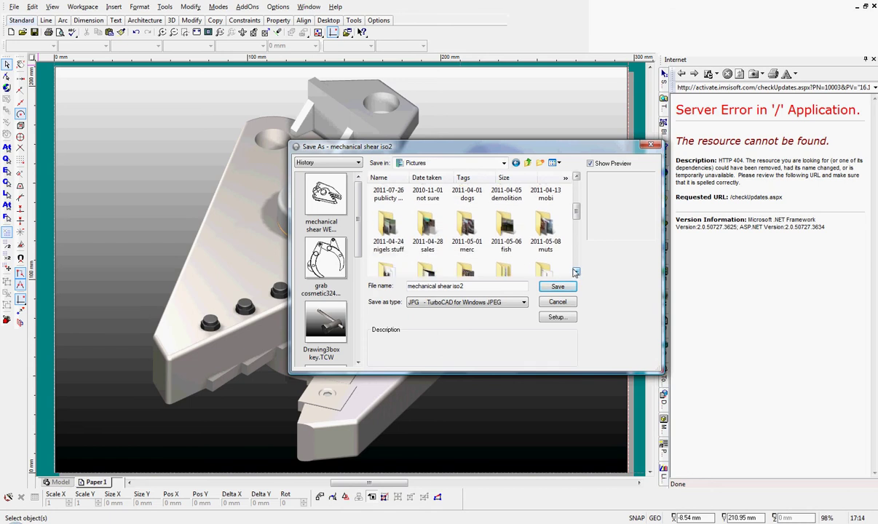
left_click(575, 272)
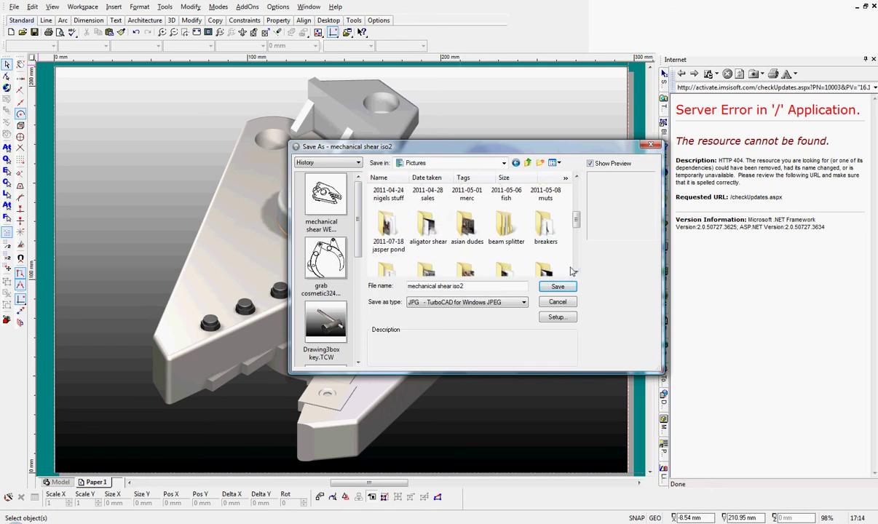
right_click(429, 231)
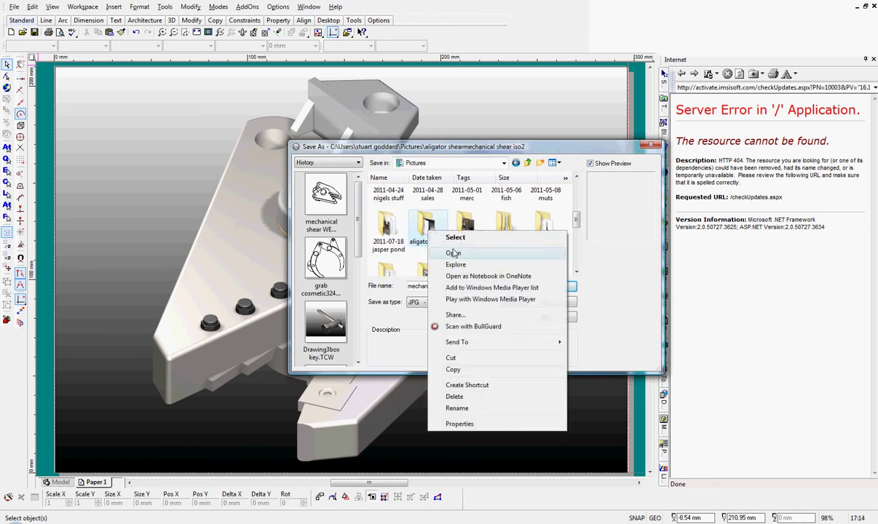
left_click(455, 253)
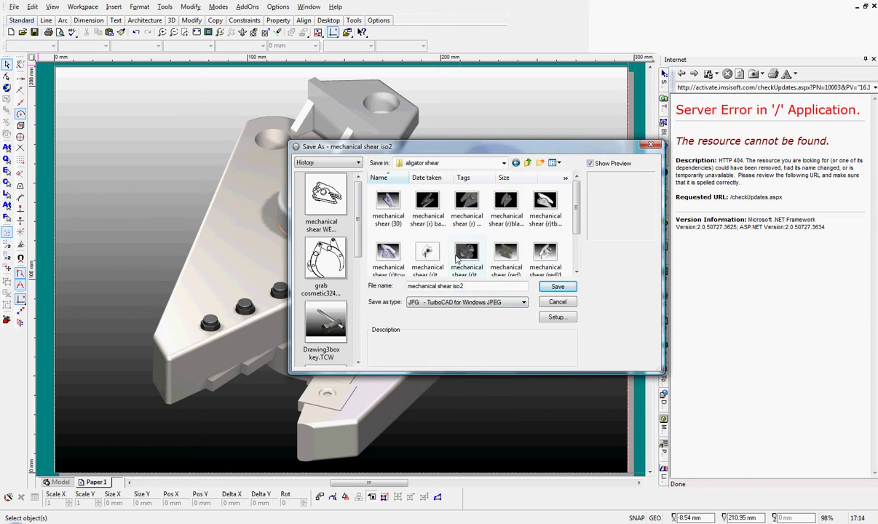
Save the mechanical shear iso2 JPG, then return to model space in a standard 3D view
left_click(557, 289)
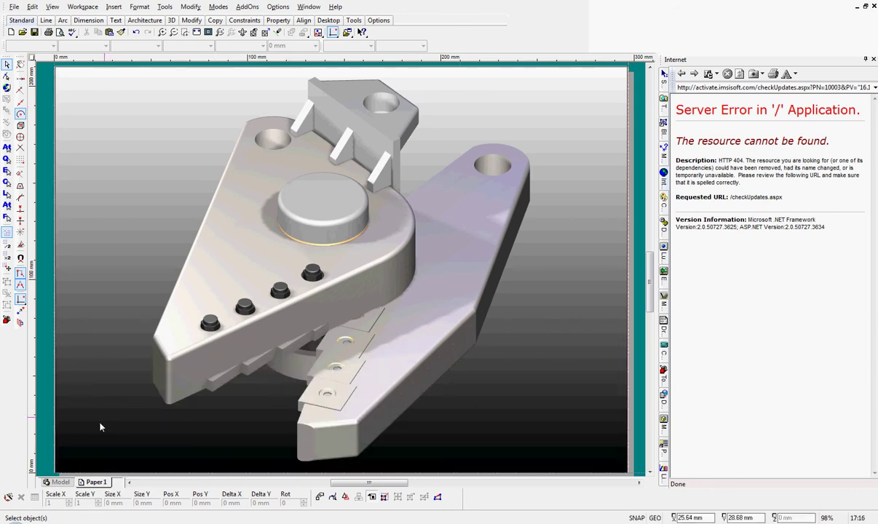
left_click(62, 483)
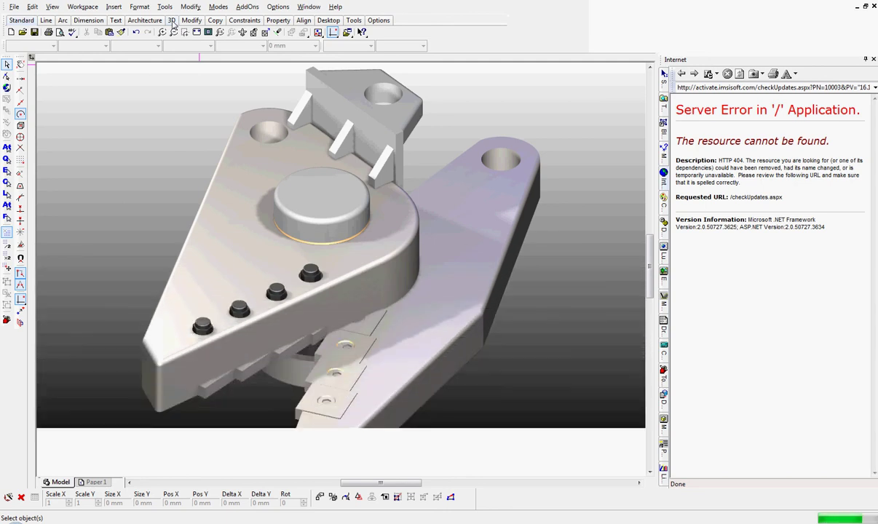
left_click(172, 20)
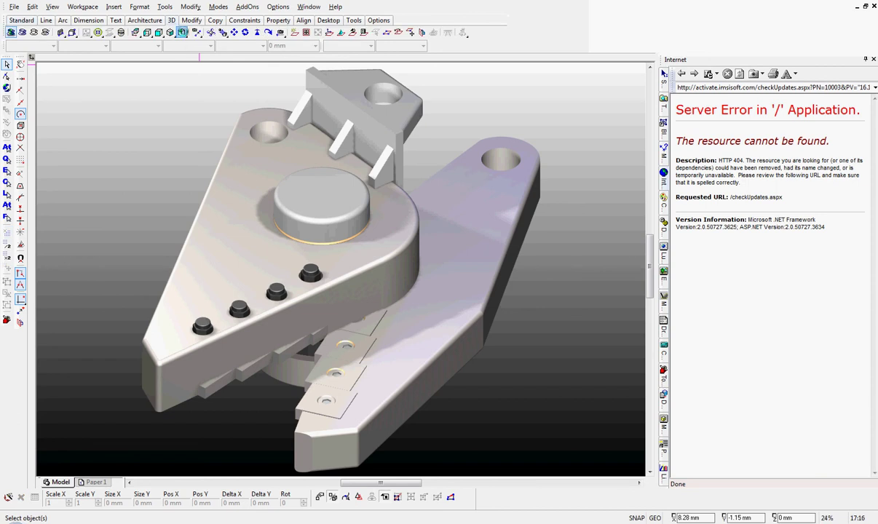
left_click(45, 32)
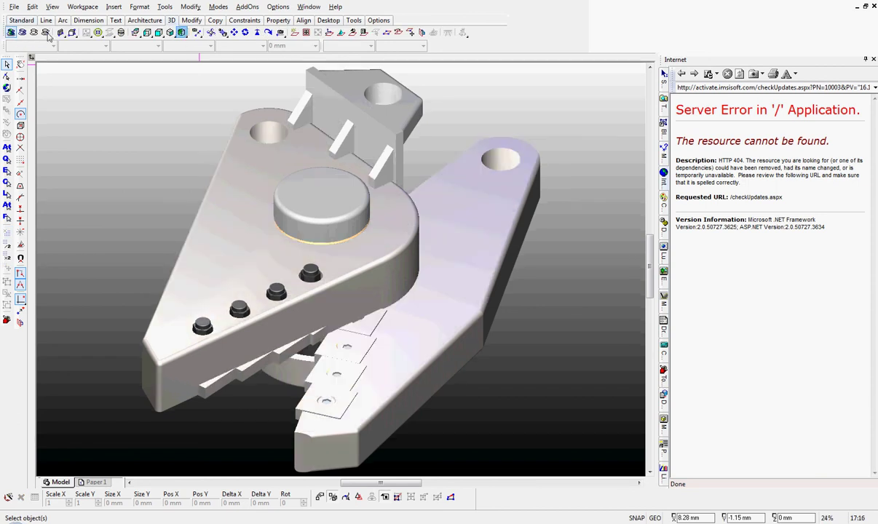
Show the shear as wireframe in isometric view and orbit it to a tilted angle
left_click(46, 33)
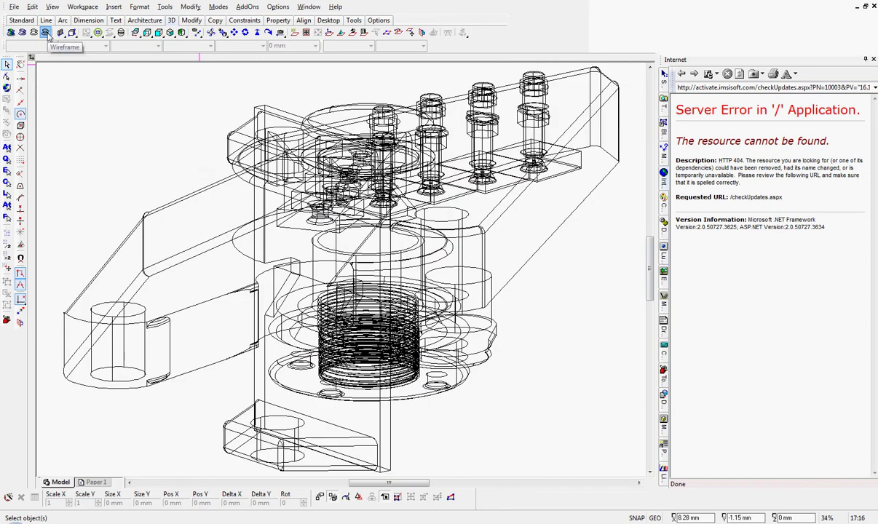
left_click(159, 32)
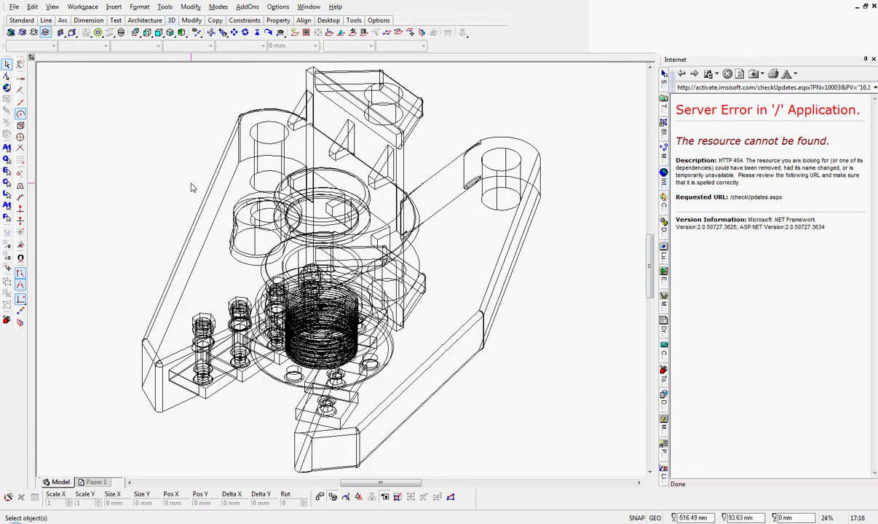
left_click(211, 33)
left_click_drag(211, 36, 223, 69)
left_click_drag(262, 275, 286, 237)
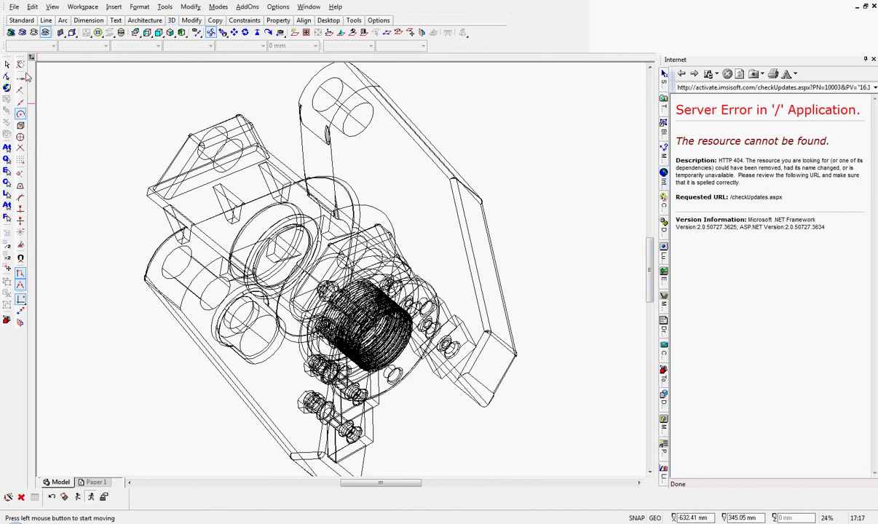
left_click(35, 33)
Rotate the tabbed jaw plate in two moves to its new pose, then deselect it
left_click(7, 64)
left_click(455, 253)
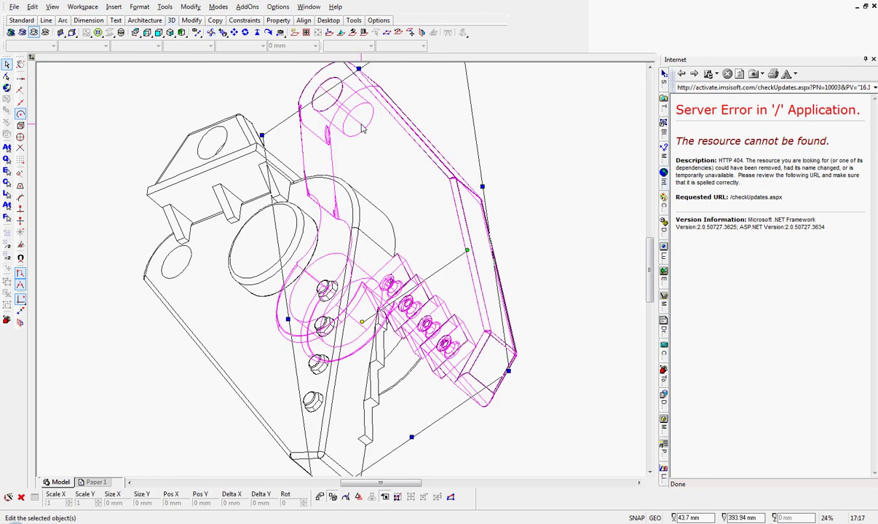
left_click(467, 252)
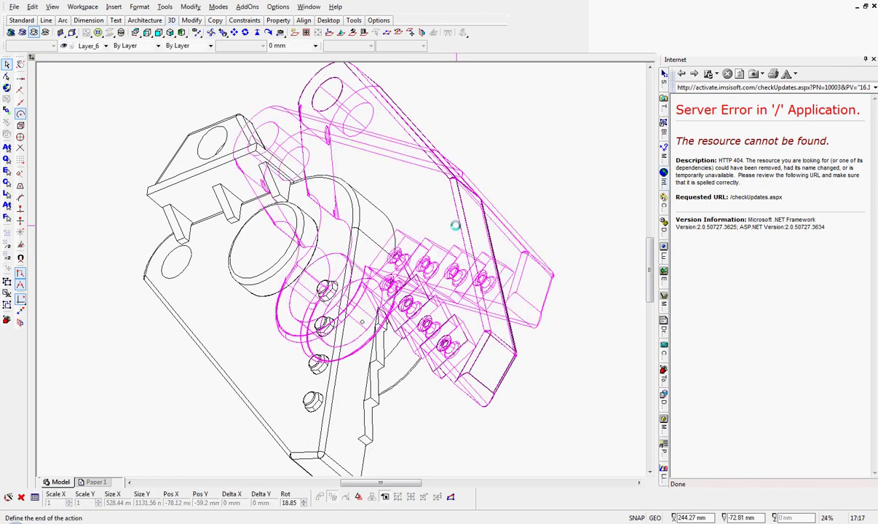
left_click(74, 152)
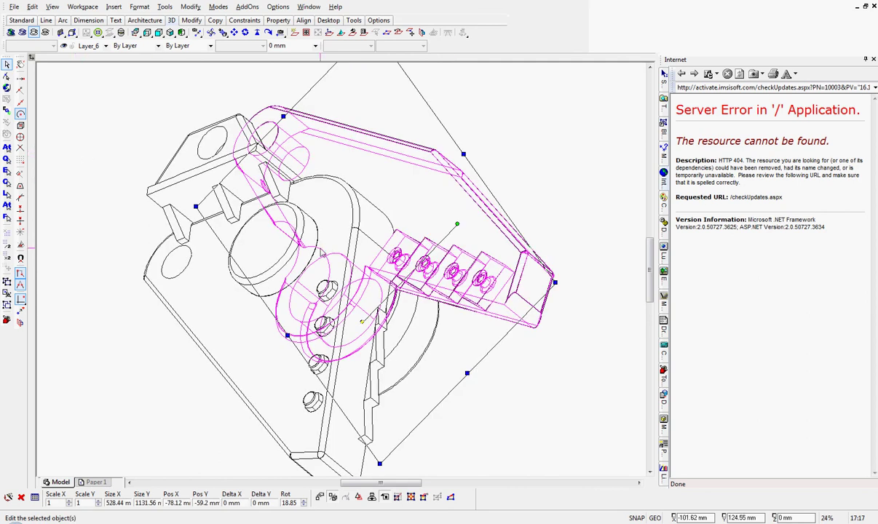
left_click(456, 225)
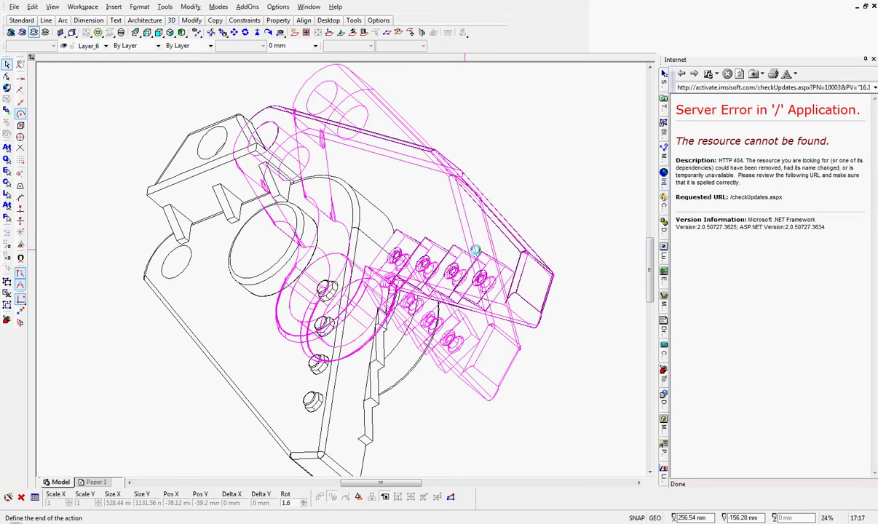
left_click(120, 90)
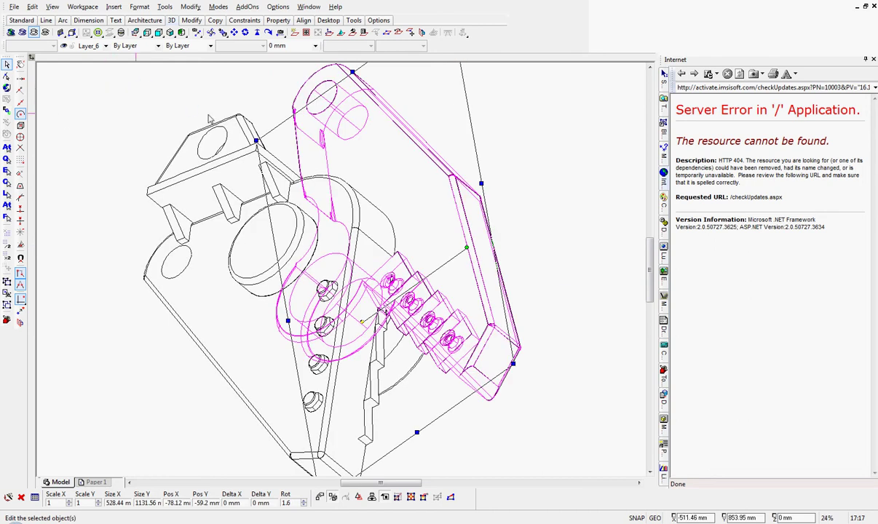
left_click(103, 105)
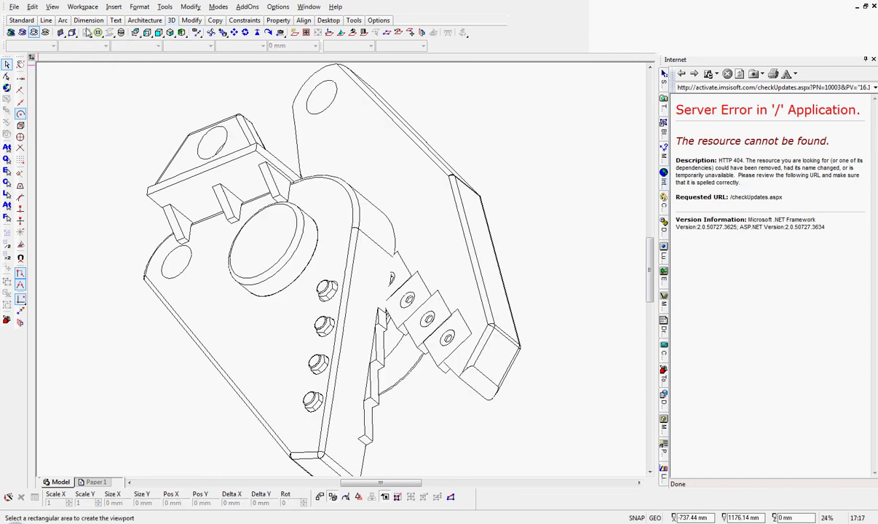
Zoom to extents on the whole shear and run a Quality Rendering
left_click(22, 20)
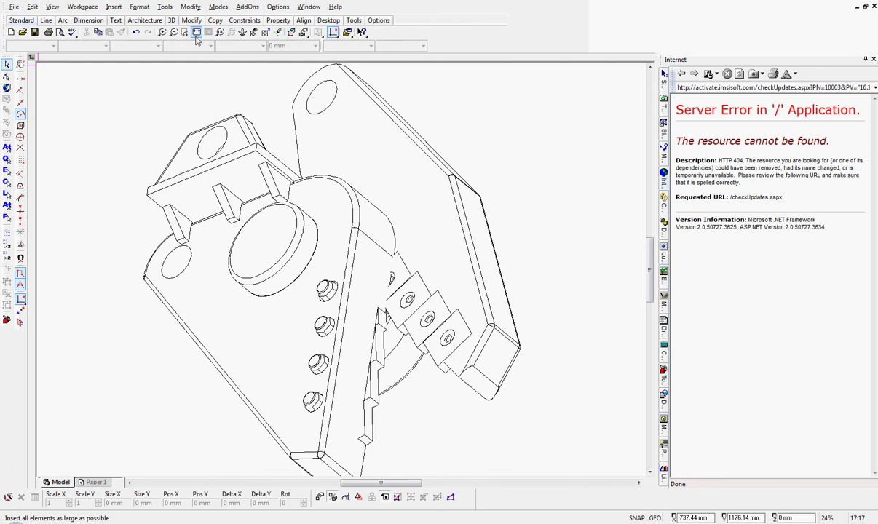
left_click(196, 32)
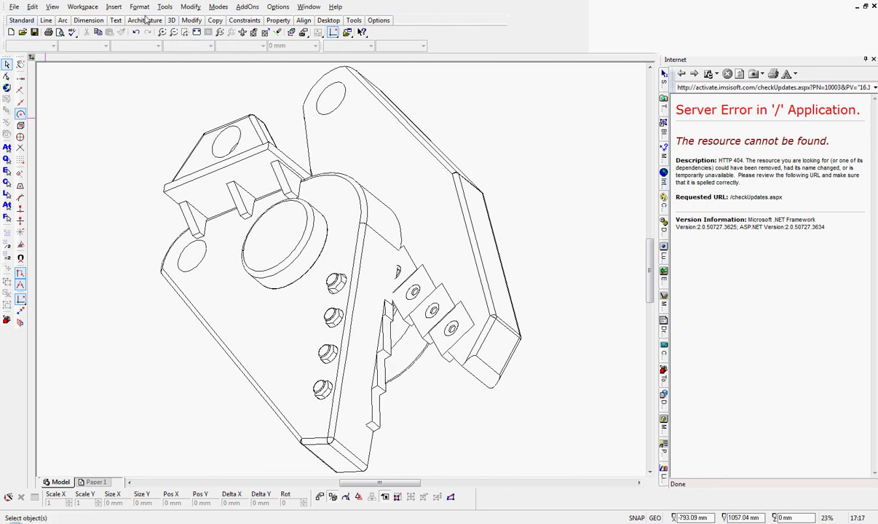
left_click(172, 22)
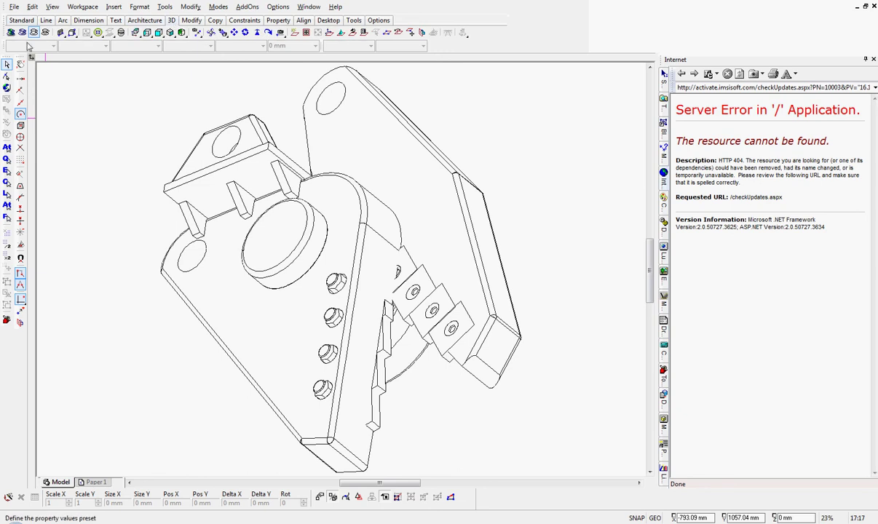
left_click(11, 33)
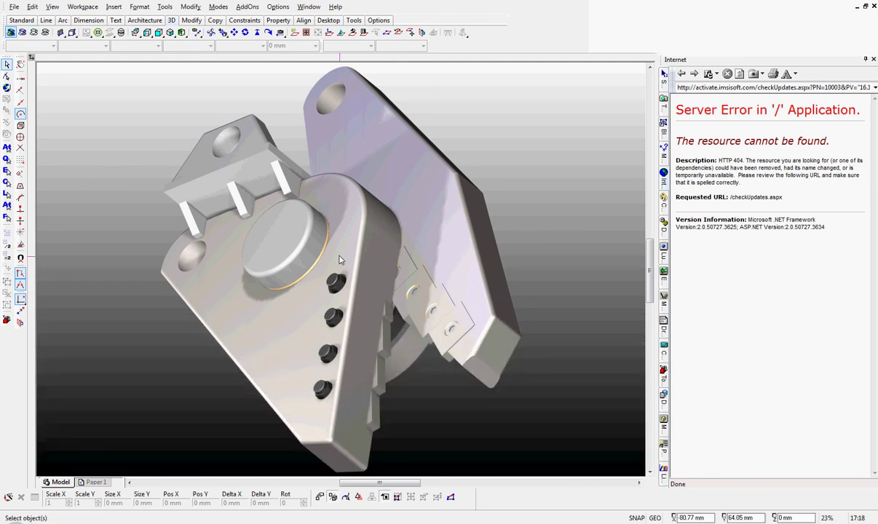
Preview the Belfort and Ginza cubical-map environments, then apply New York to the render
left_click(378, 20)
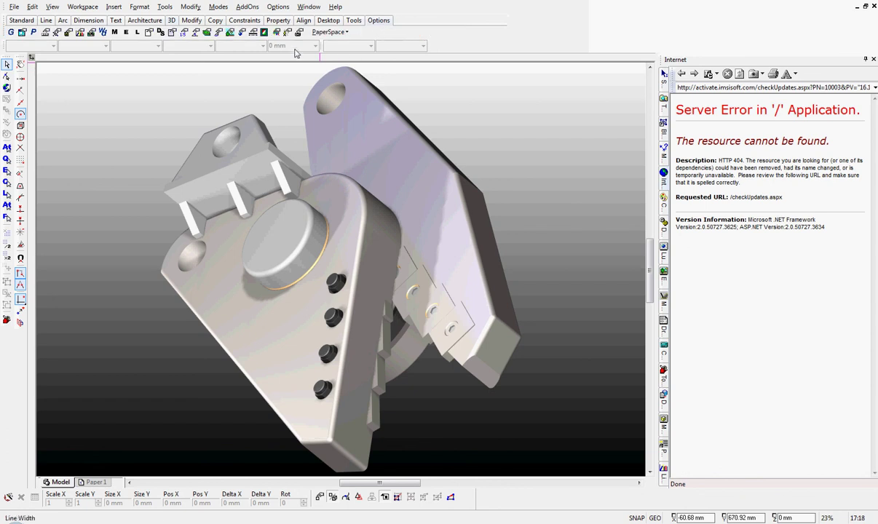
left_click(230, 33)
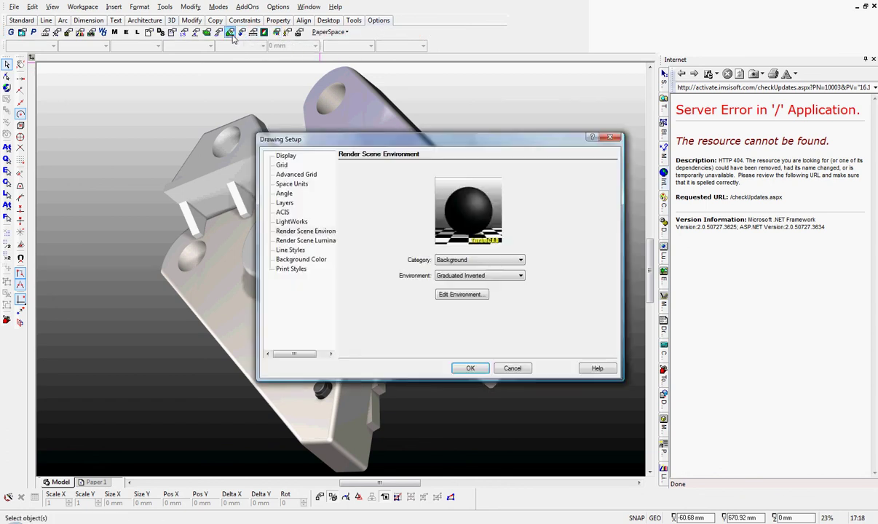
left_click(521, 264)
left_click(522, 261)
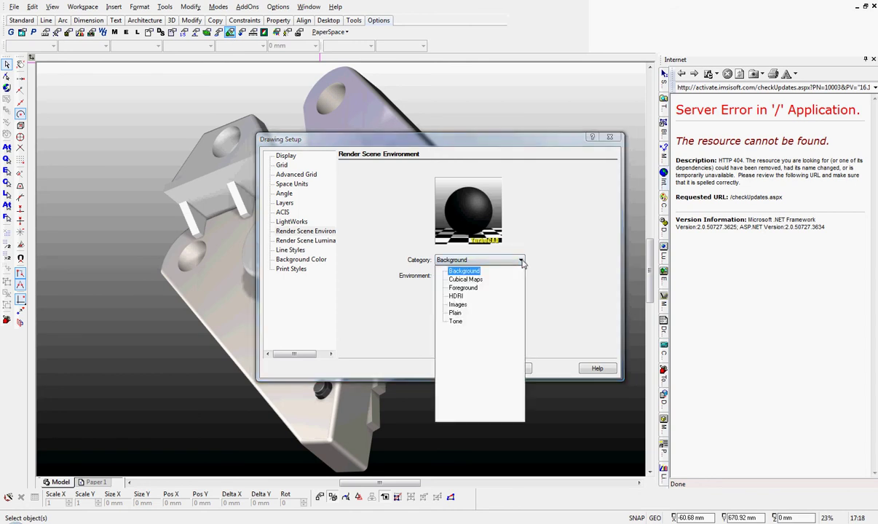
left_click(489, 279)
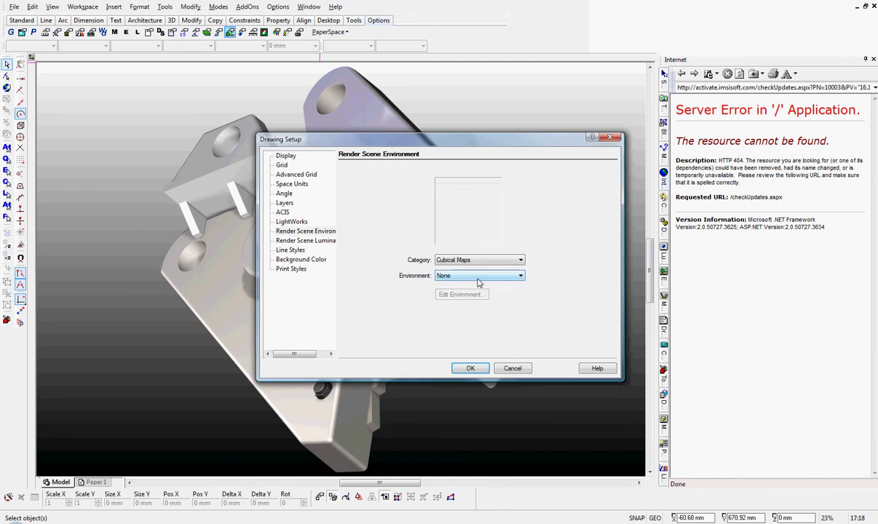
left_click(519, 276)
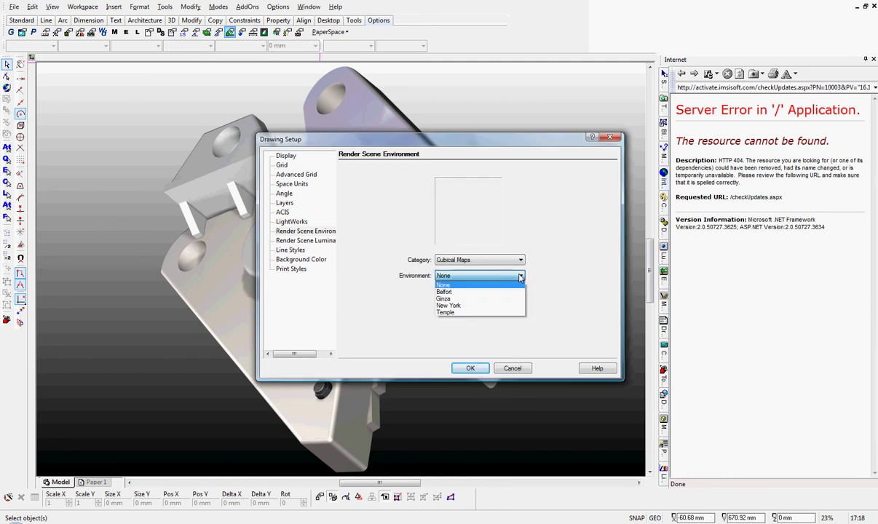
left_click(461, 292)
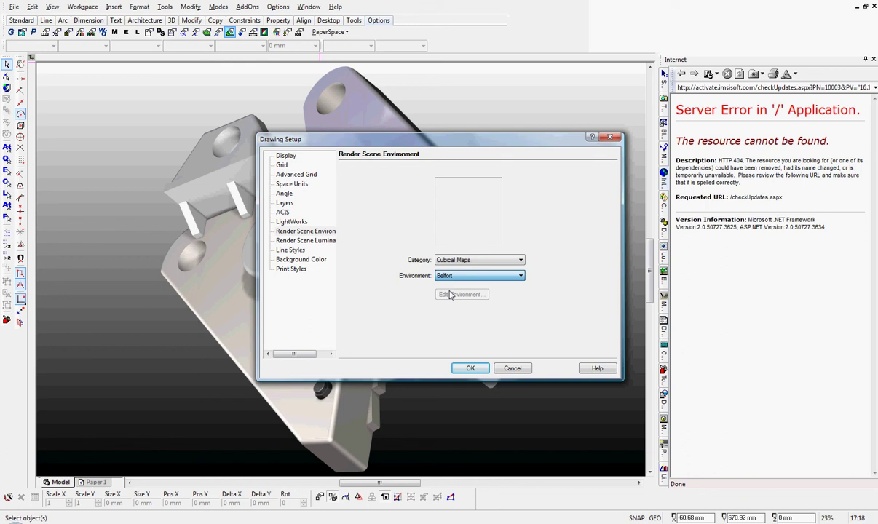
left_click(520, 276)
left_click(445, 290)
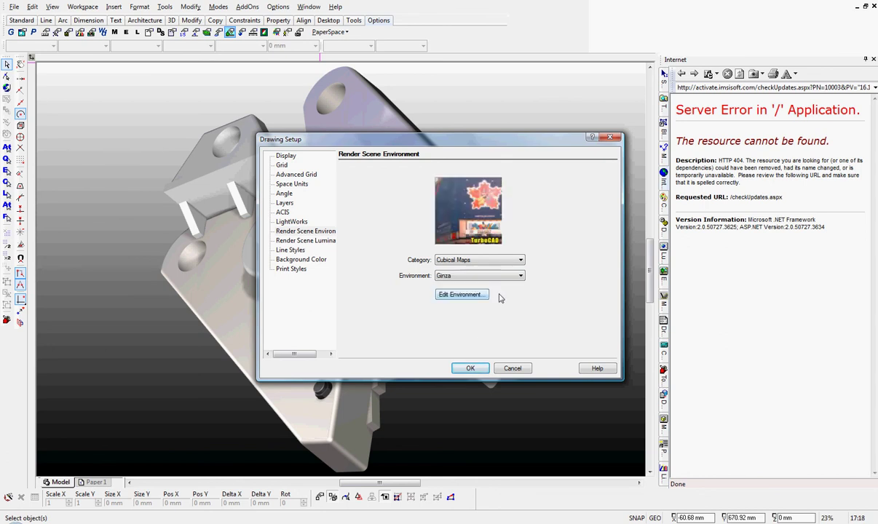
left_click(519, 277)
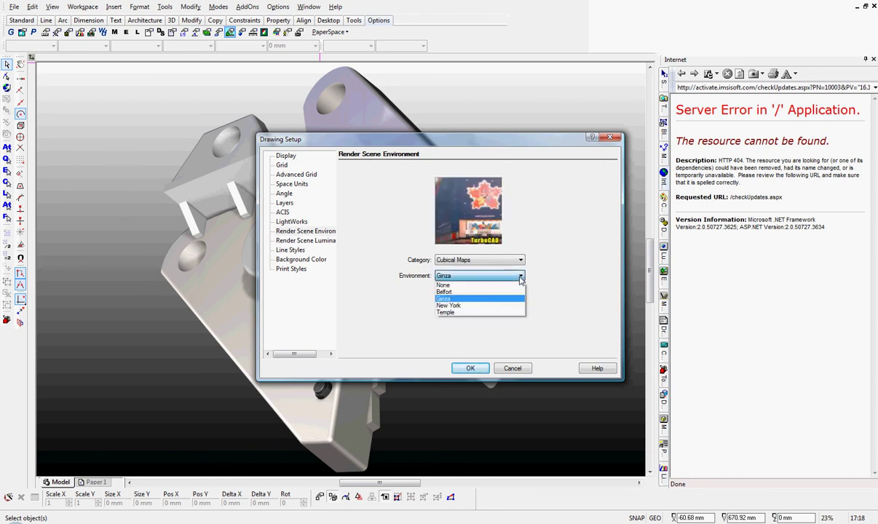
left_click(473, 308)
left_click(471, 368)
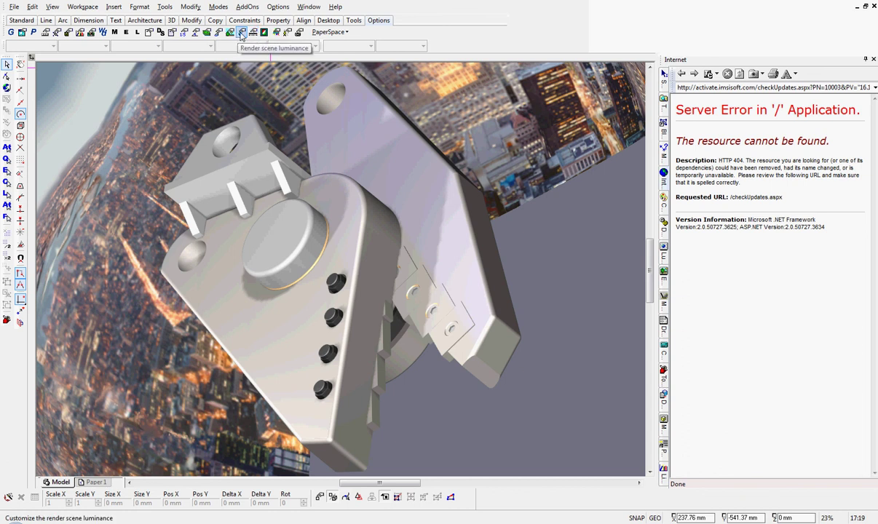
Switch the render environment back to the Graduated Inverted background
left_click(230, 32)
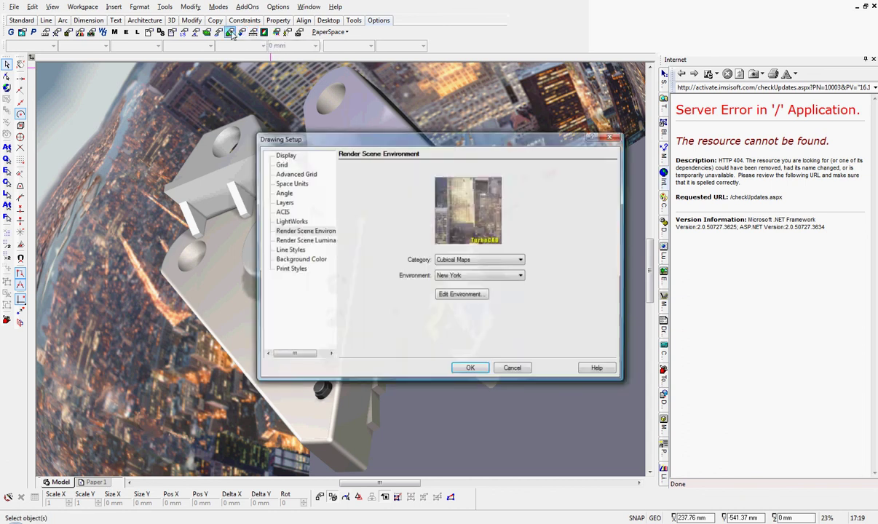
left_click(522, 261)
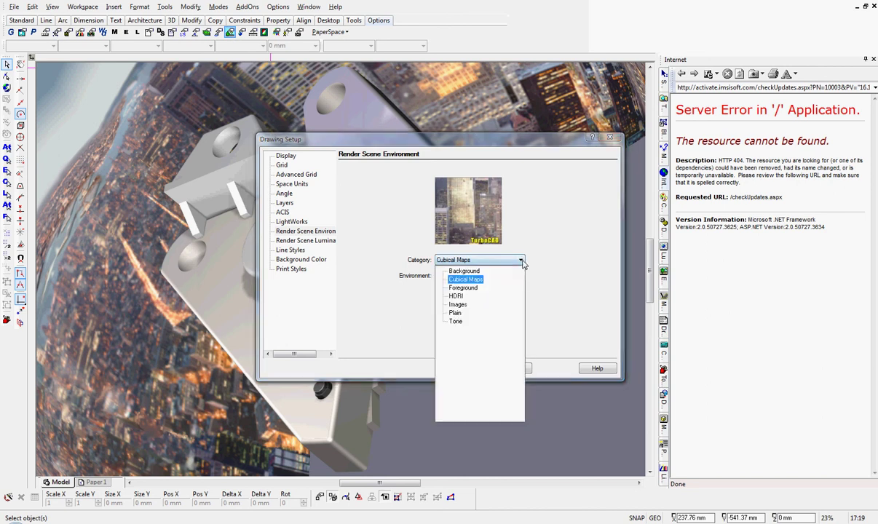
left_click(464, 271)
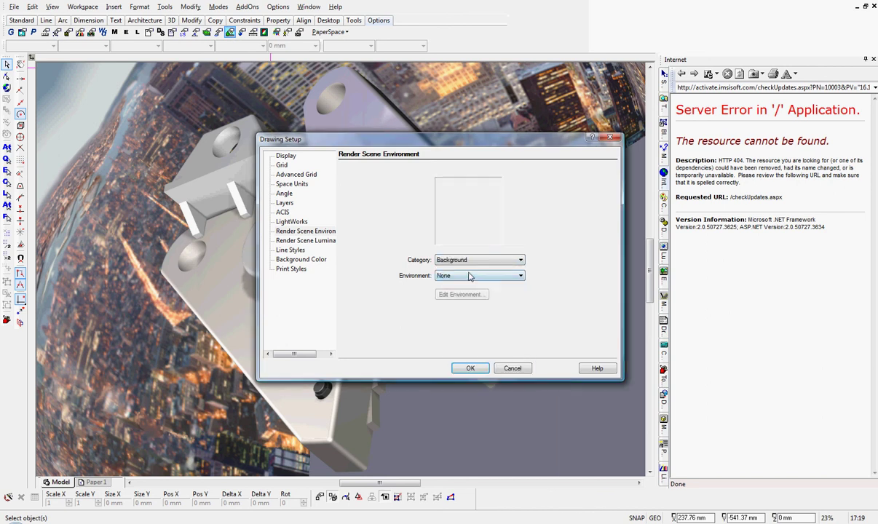
left_click(521, 277)
left_click(457, 306)
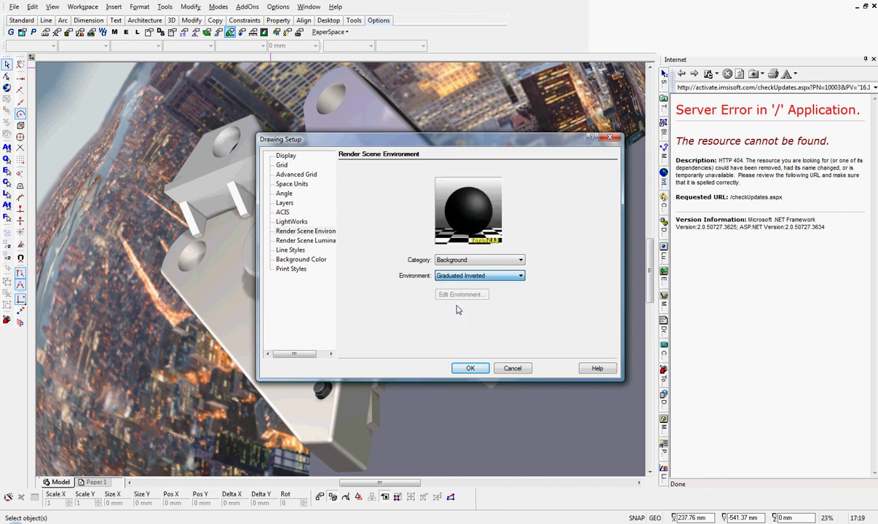
left_click(471, 368)
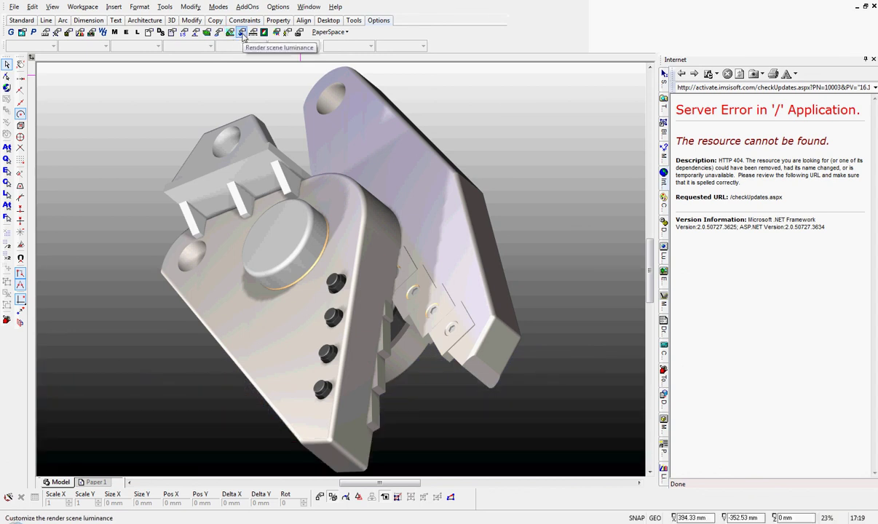
left_click(243, 33)
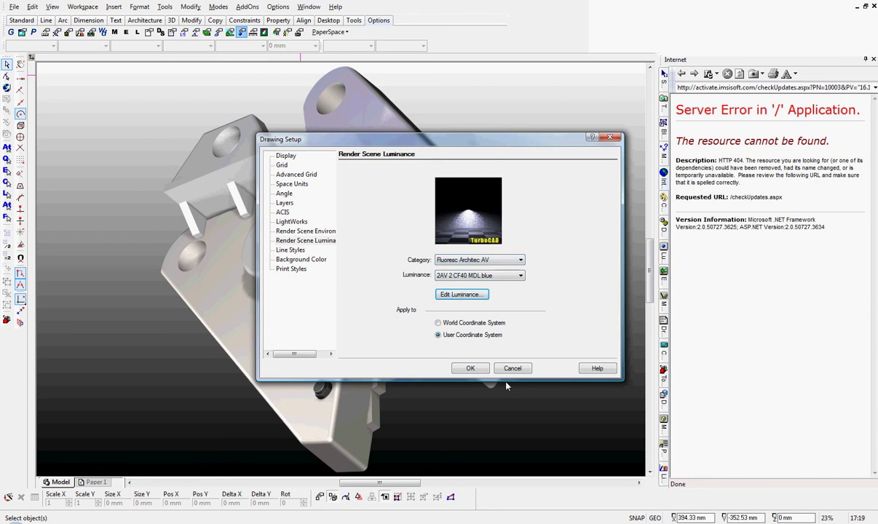
left_click(471, 367)
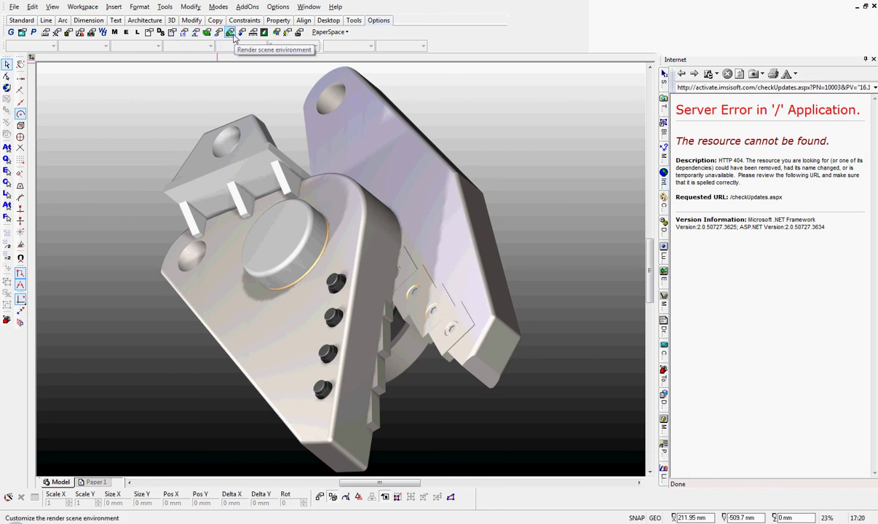
Set the SPOT light's colour to white in Light Properties
left_click(287, 32)
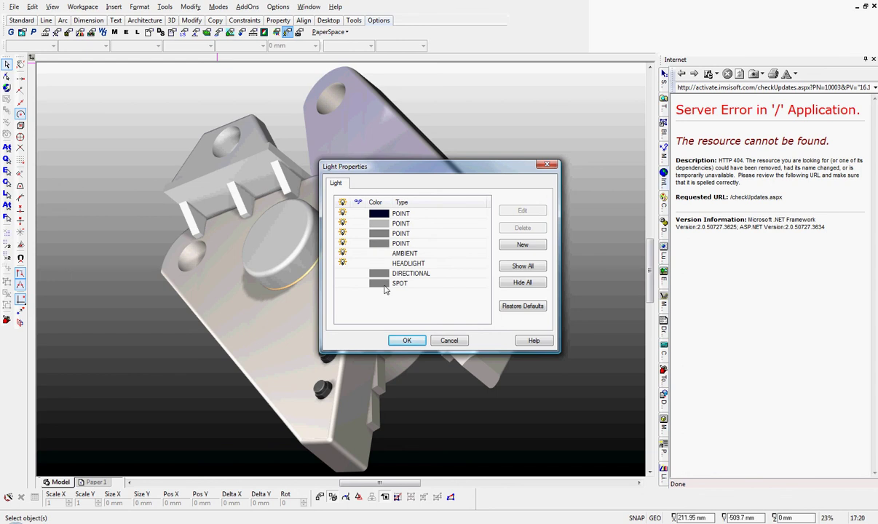
left_click(383, 285)
left_click(420, 304)
left_click(407, 340)
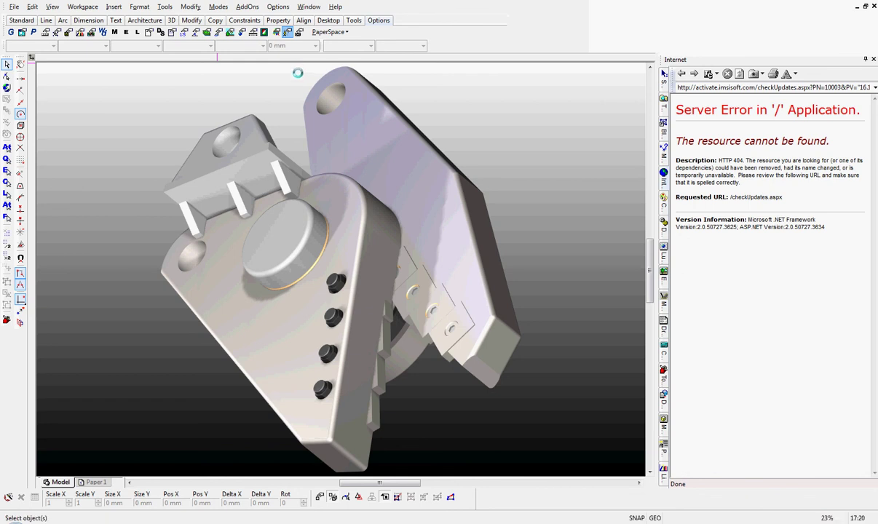
Select the SPOT light in Light Properties and apply it to the scene
left_click(288, 33)
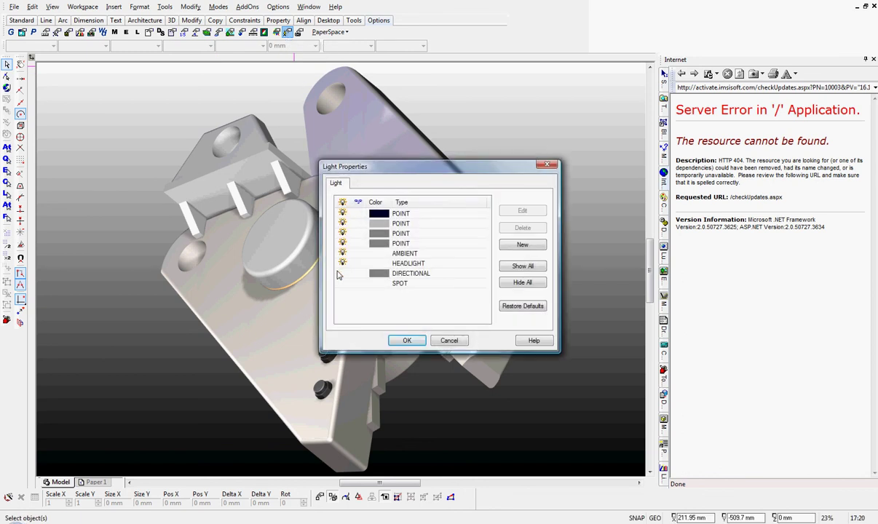
left_click(346, 276)
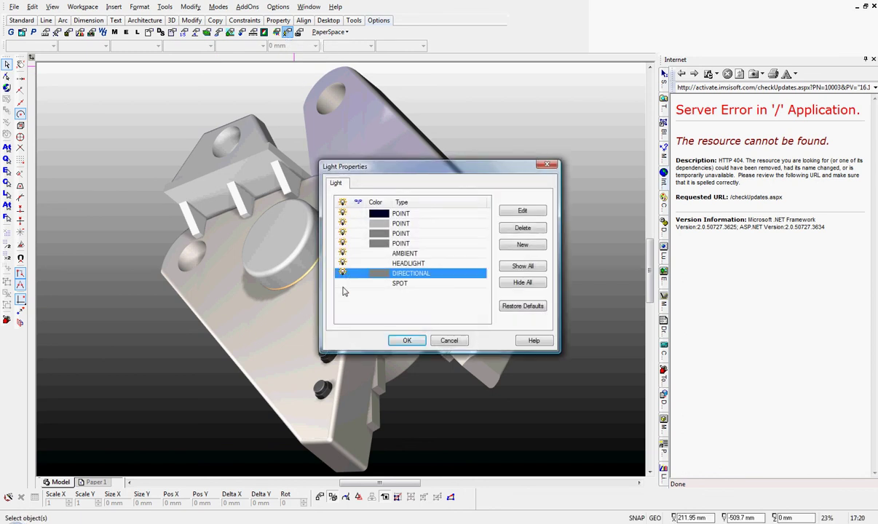
left_click(343, 283)
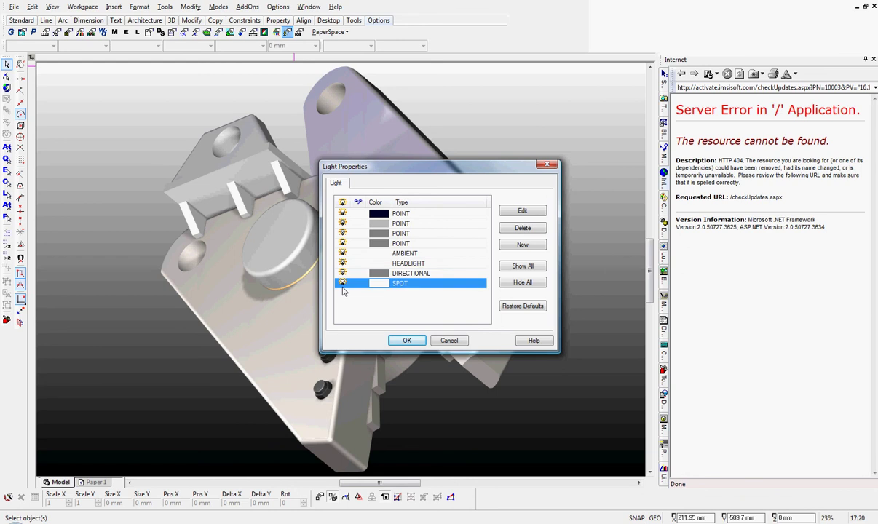
left_click(407, 341)
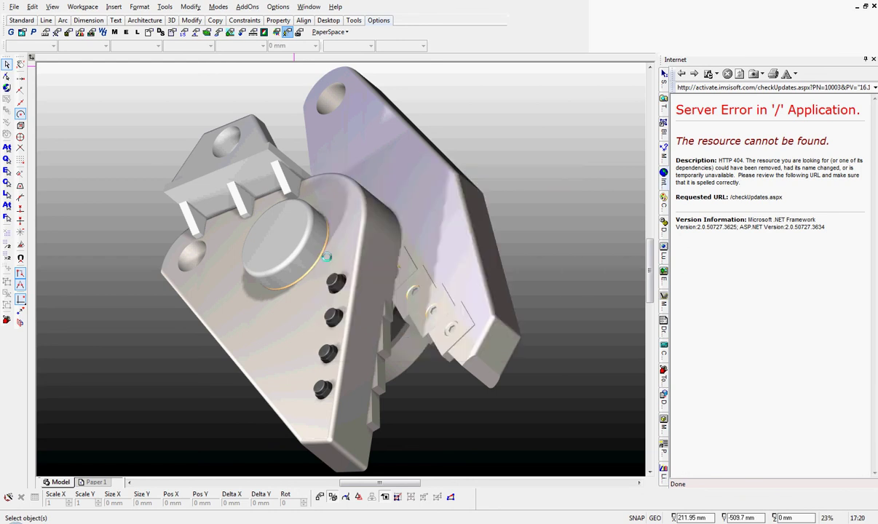